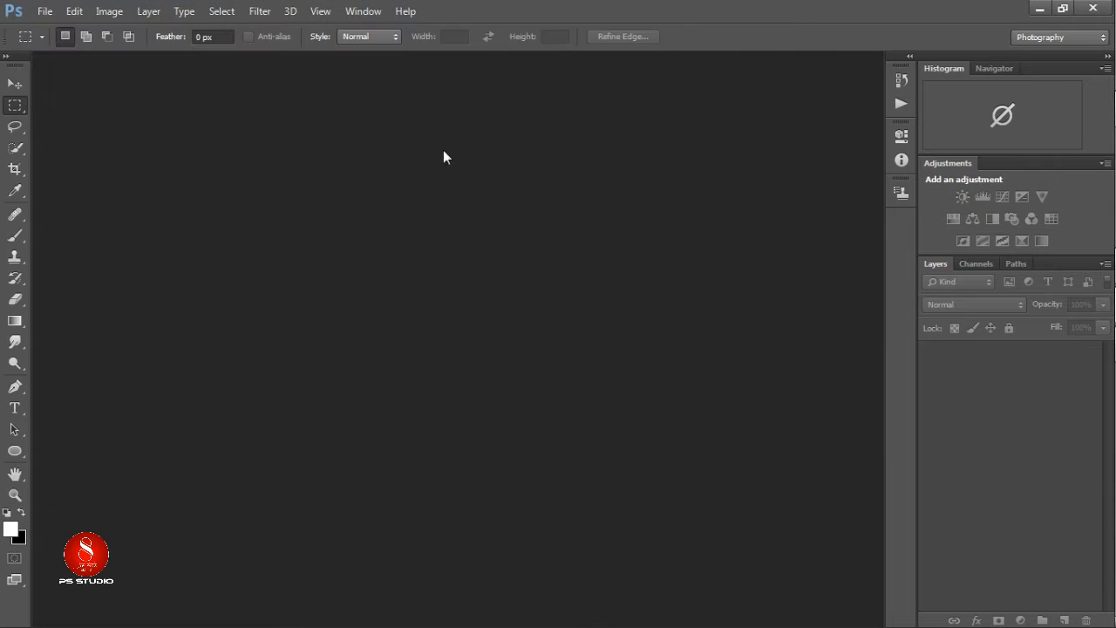
Open the motorcycle photo ECOx1KZVUAEZ2JS.jpg and crop off its lower edge to remove the small logos on the ground.
left_click(402, 61)
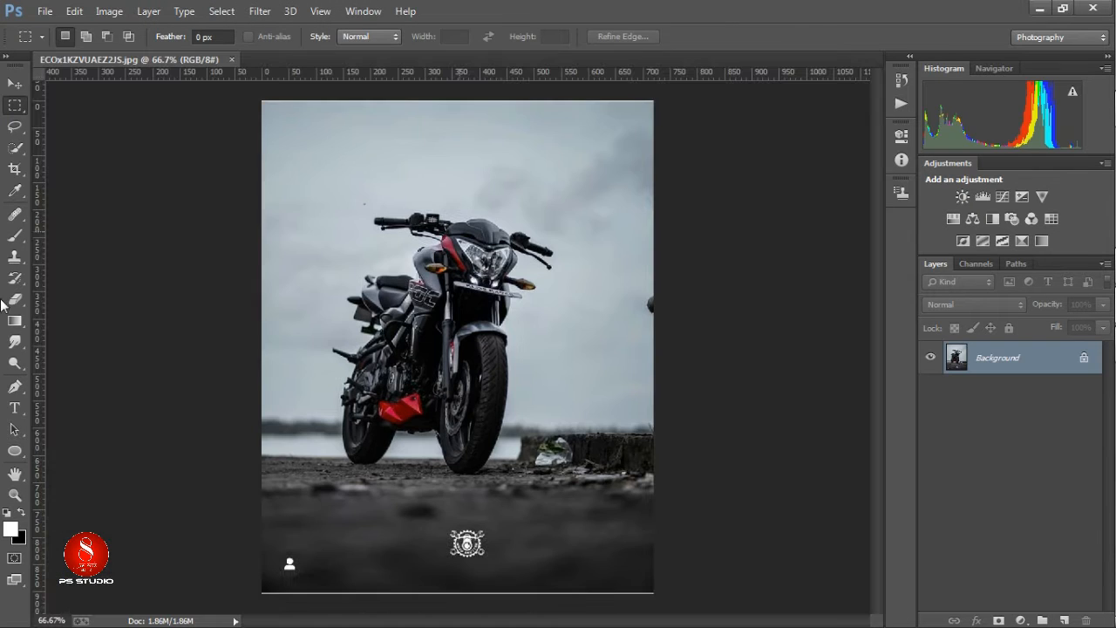
left_click(14, 170)
left_click_drag(455, 590, 459, 554)
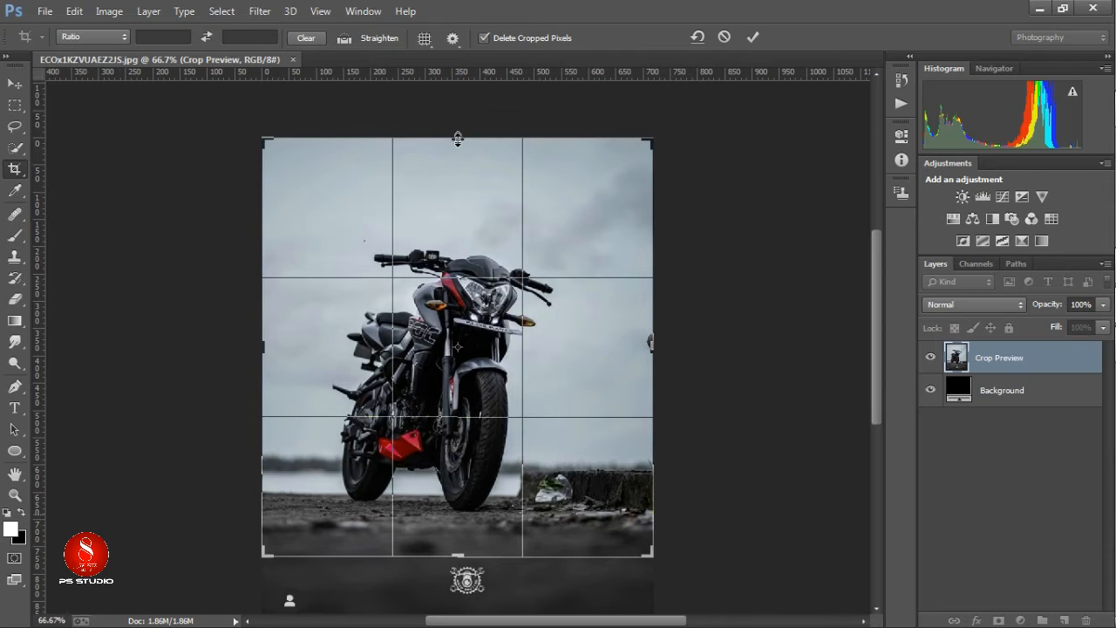
left_click(757, 37)
Duplicate the Background layer and widen the canvas on both sides of the motorcycle to about 1170 px.
left_click_drag(1070, 372, 1066, 619)
left_click_drag(262, 350, 177, 353)
left_click_drag(737, 352, 779, 355)
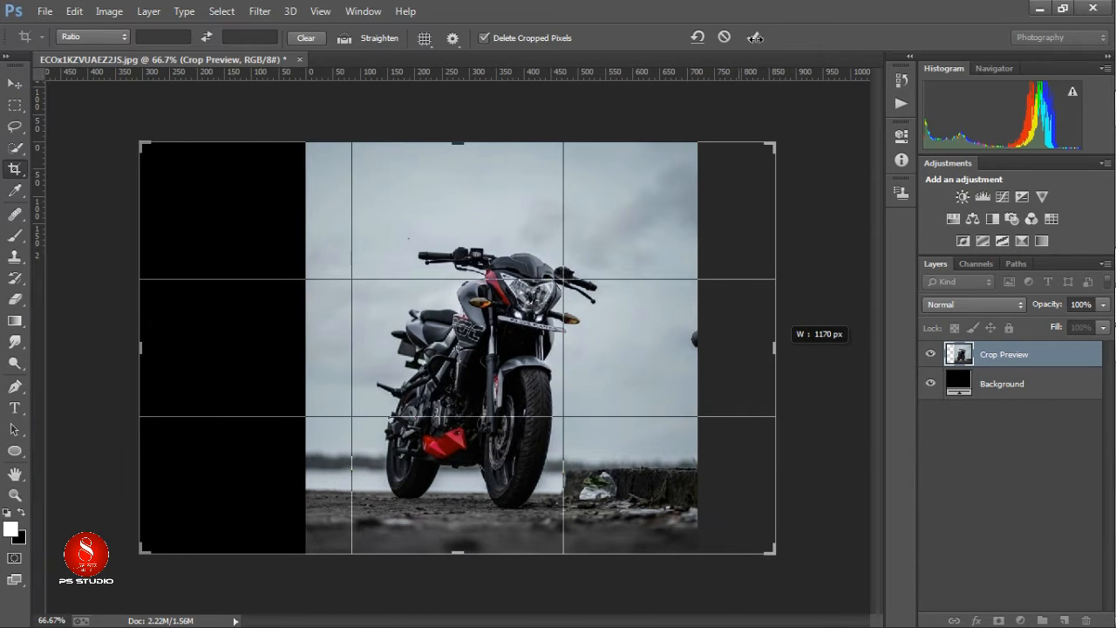
key("Return")
Select a strip about 74 px wide along the photo's left edge and stretch it over the left black area with Content-Aware Scale.
left_click(15, 104)
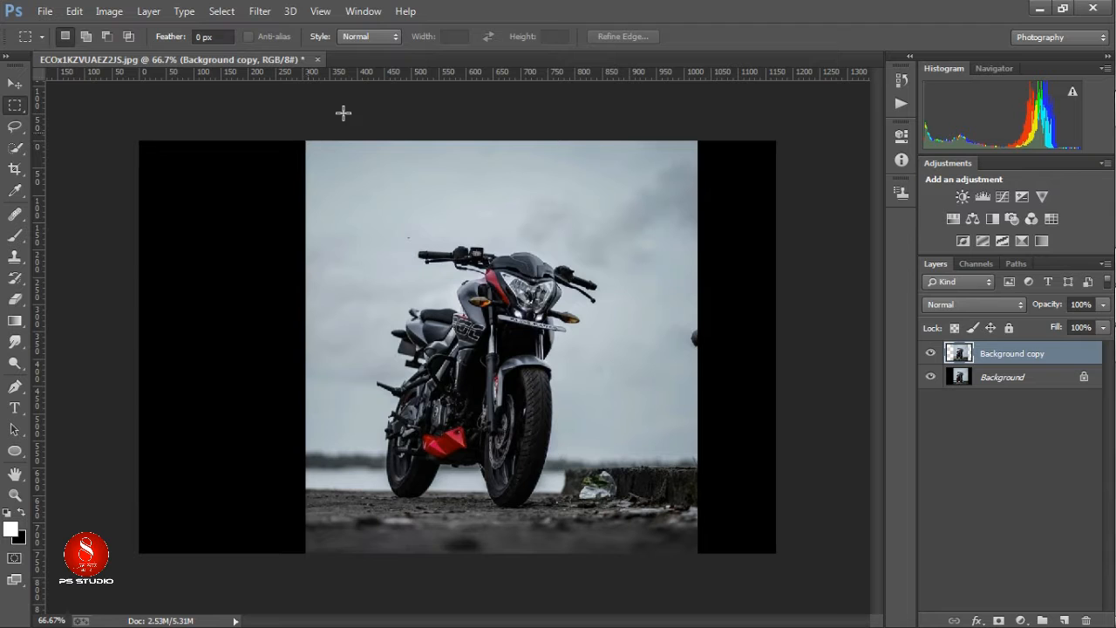
left_click_drag(343, 112, 307, 623)
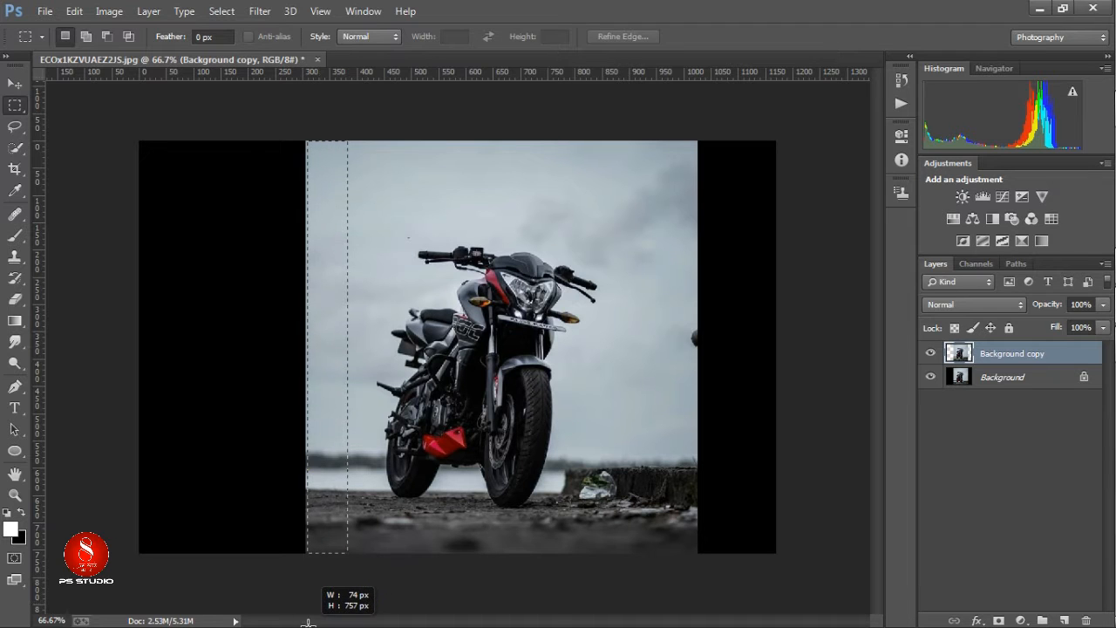
left_click(75, 11)
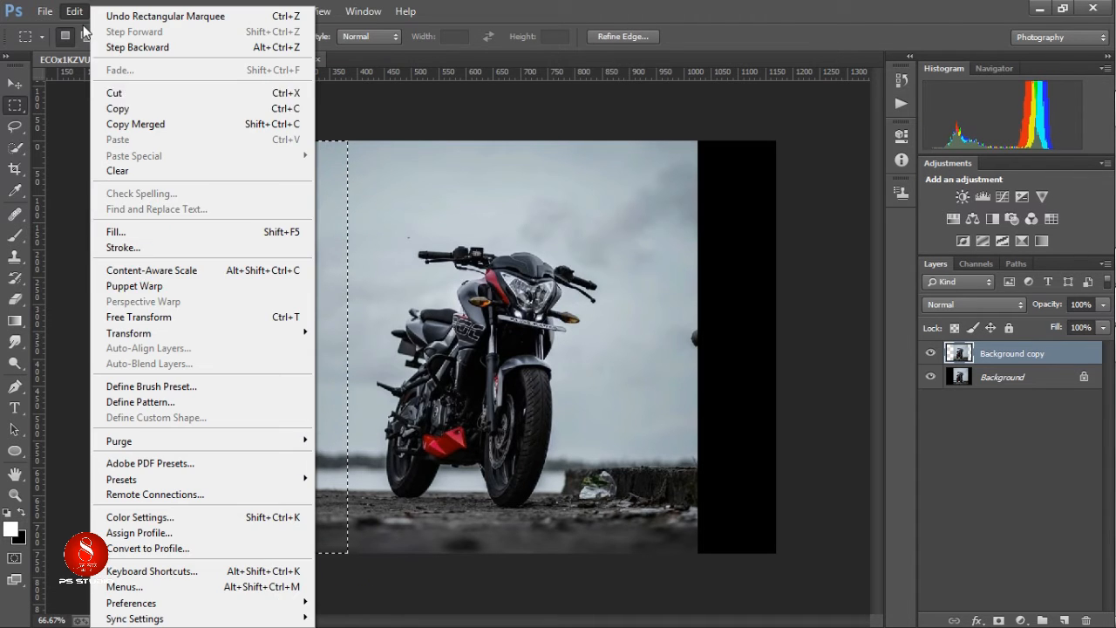
left_click(149, 270)
left_click_drag(307, 346, 139, 365)
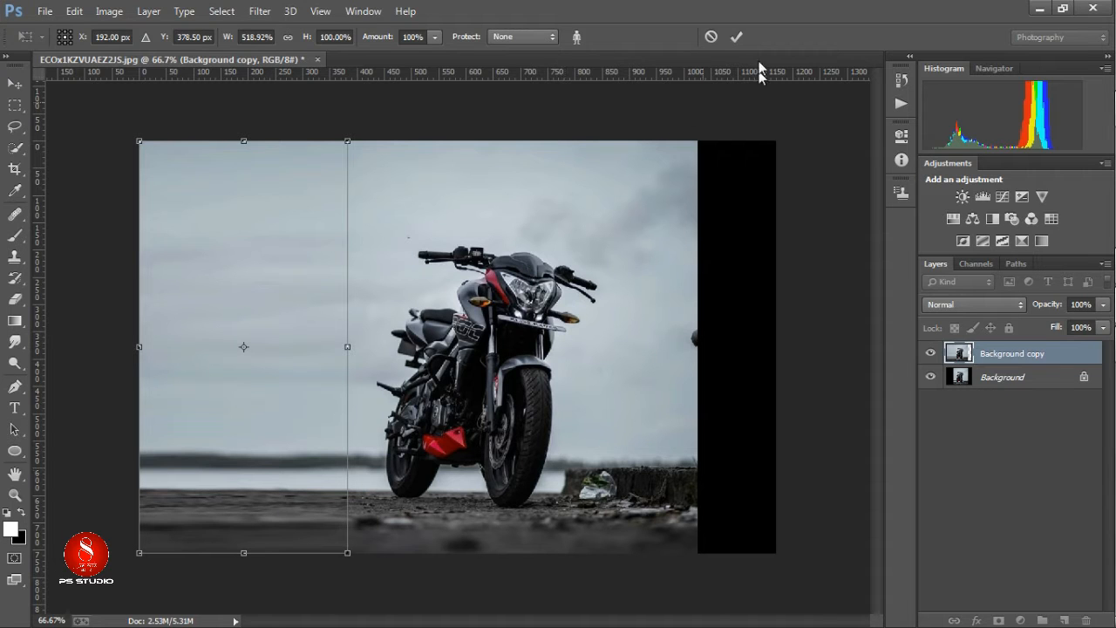
left_click(737, 37)
key("ctrl+d")
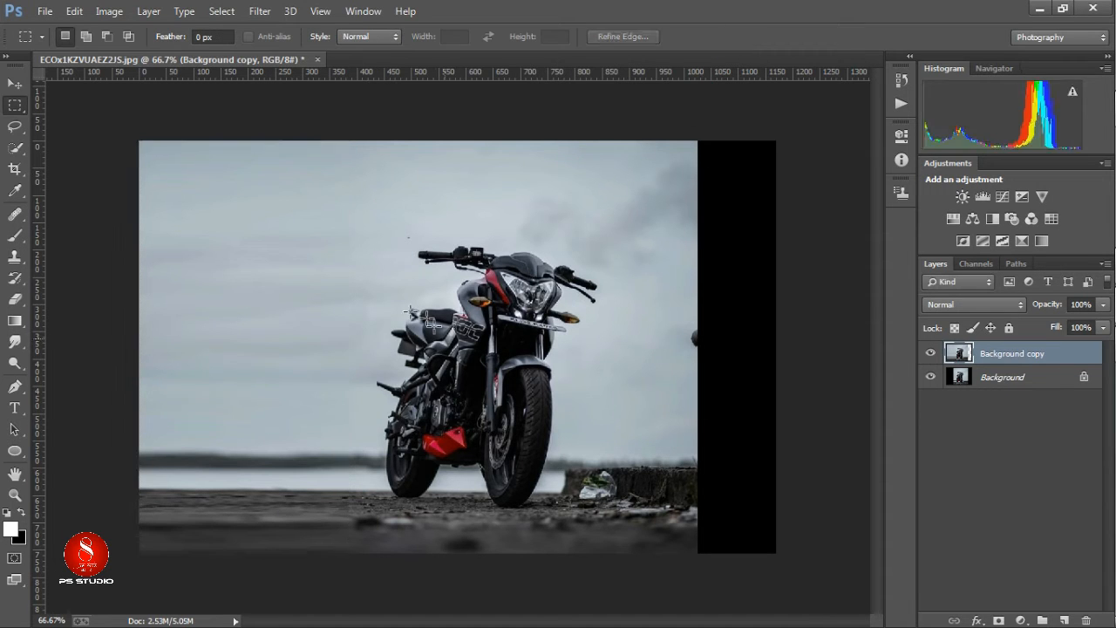
Select a strip along the photo's right edge and stretch it to about 192% width over the right black area with Content-Aware Scale.
left_click_drag(613, 141, 698, 586)
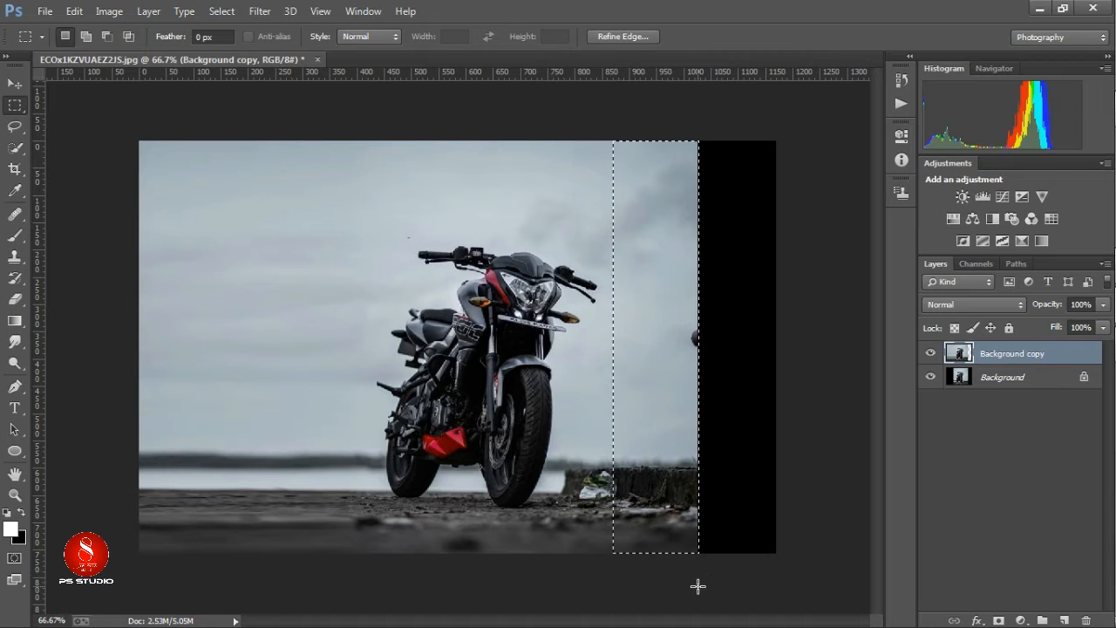
left_click(74, 10)
left_click(130, 266)
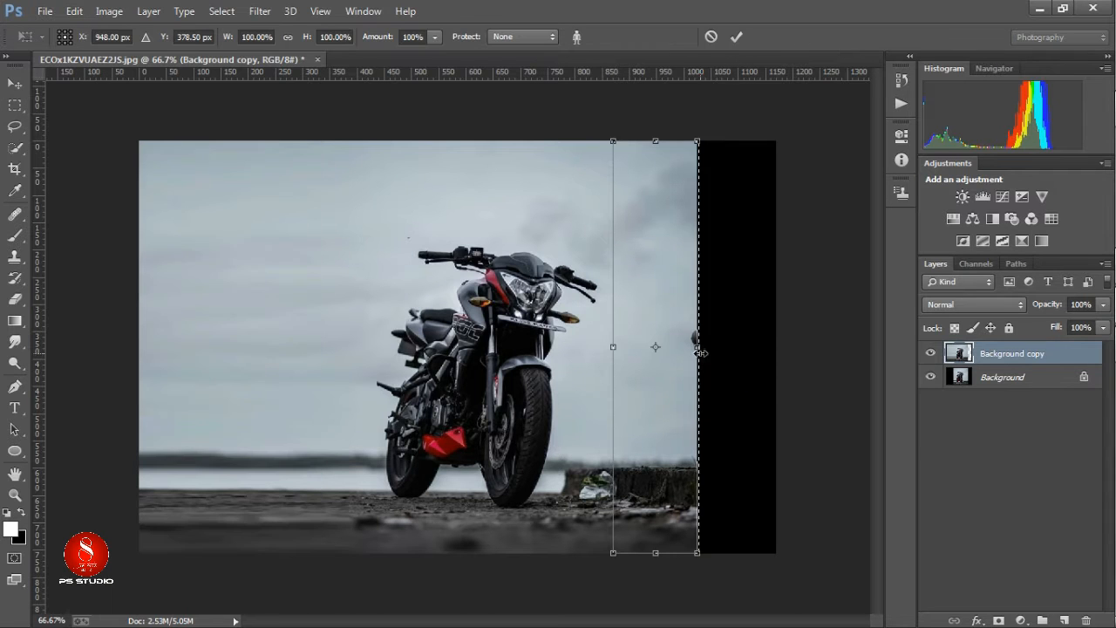
left_click_drag(772, 354, 775, 354)
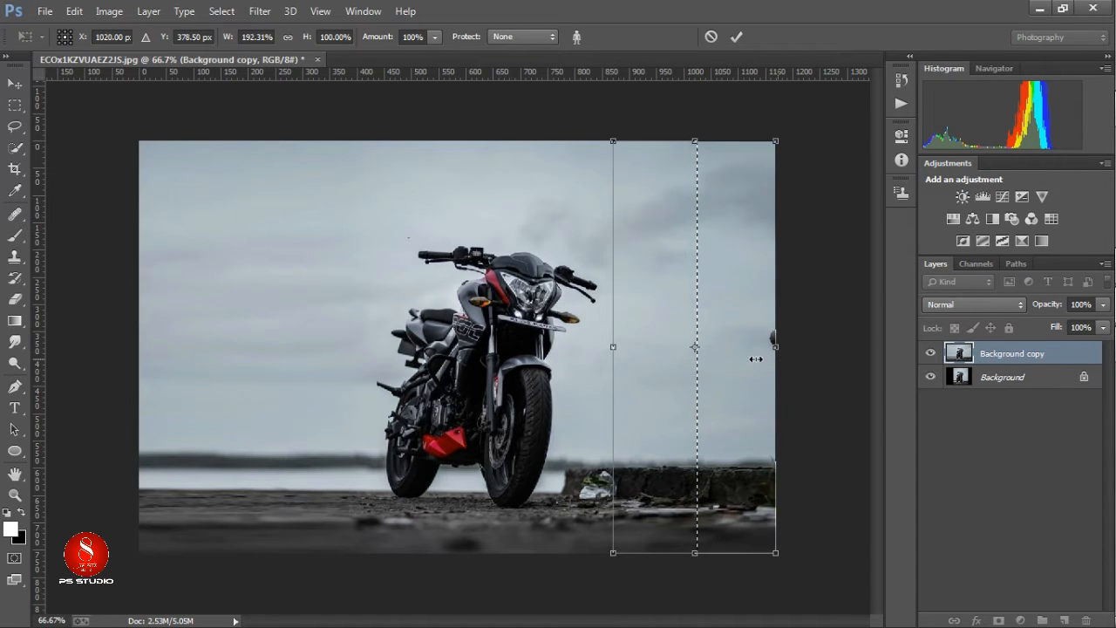
left_click(736, 37)
key("ctrl+d")
key("ctrl+minus")
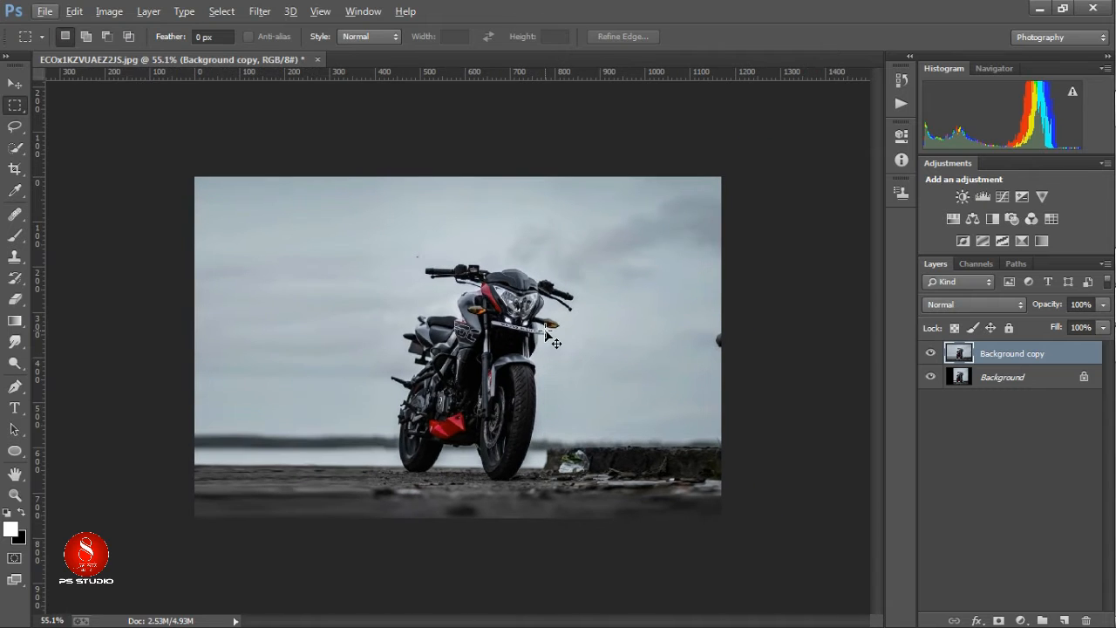
Open the blue cloudy sky image and copy it into the motorcycle document as a new layer.
left_click(45, 11)
left_click(55, 48)
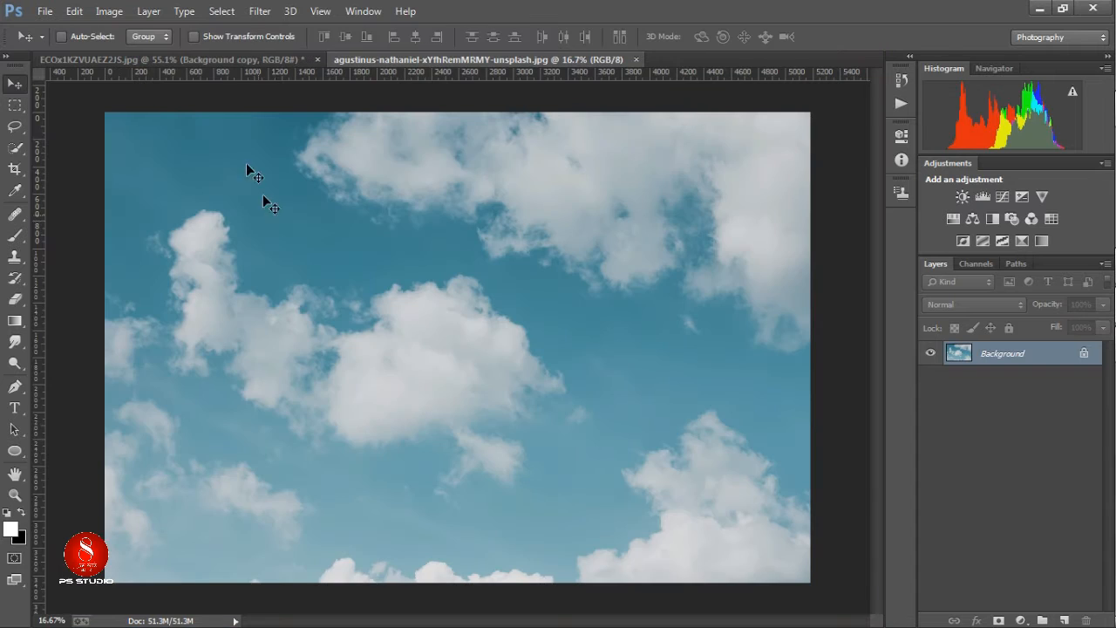
left_click_drag(246, 164, 412, 299)
Scale the oversized sky layer down to about 15.5% with Free Transform.
key("ctrl+t")
key("ctrl+0")
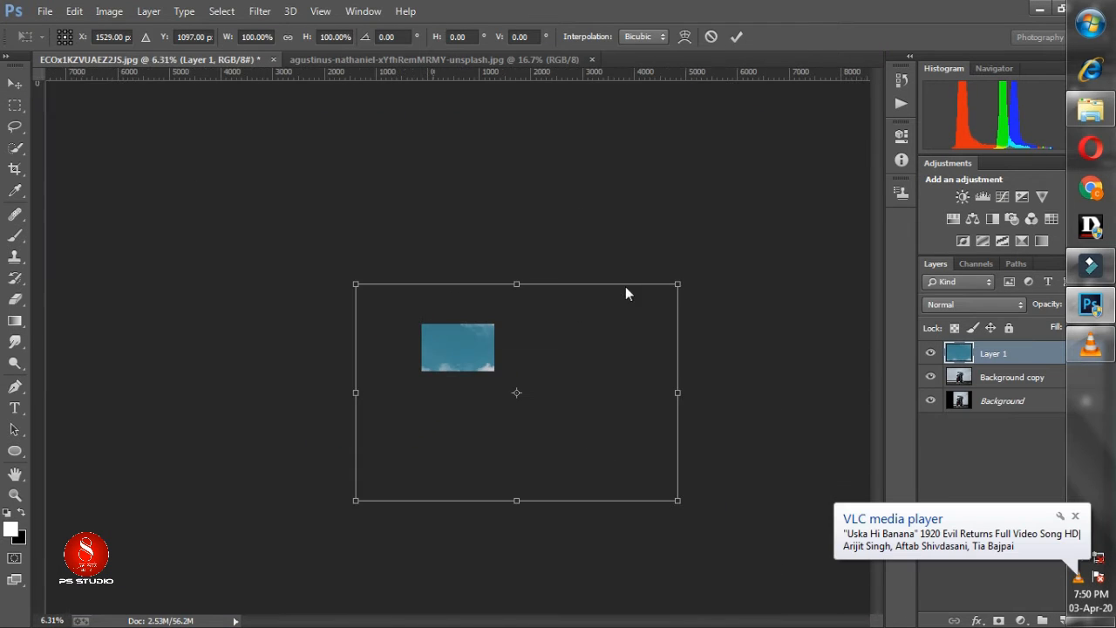
left_click_drag(640, 384, 451, 338)
left_click_drag(372, 365, 410, 340)
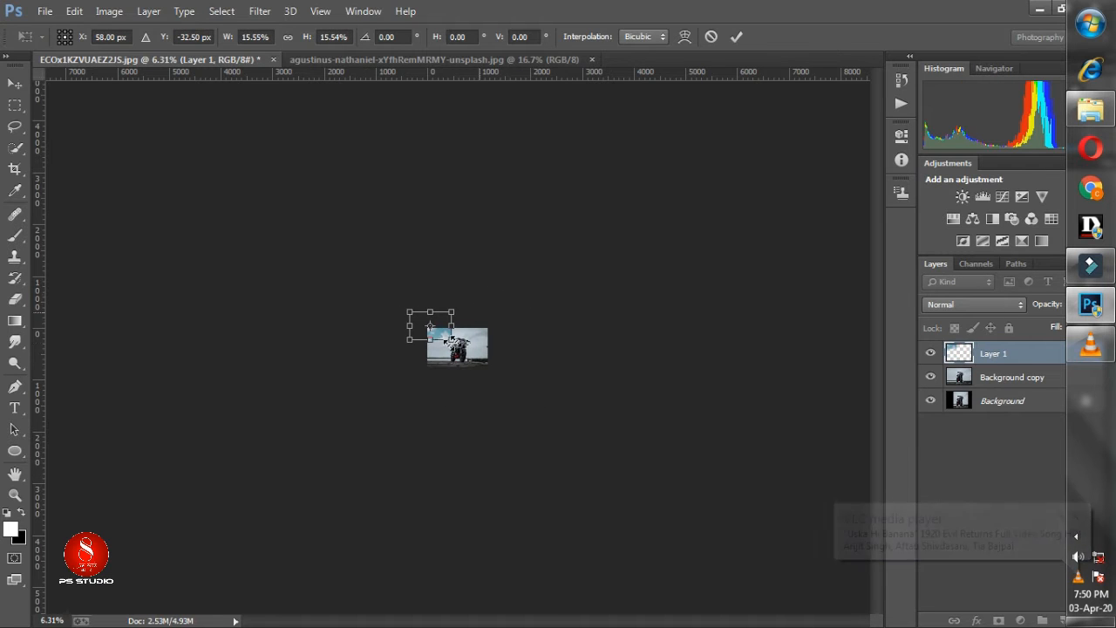
left_click(736, 38)
scroll(526, 416, "up", 4)
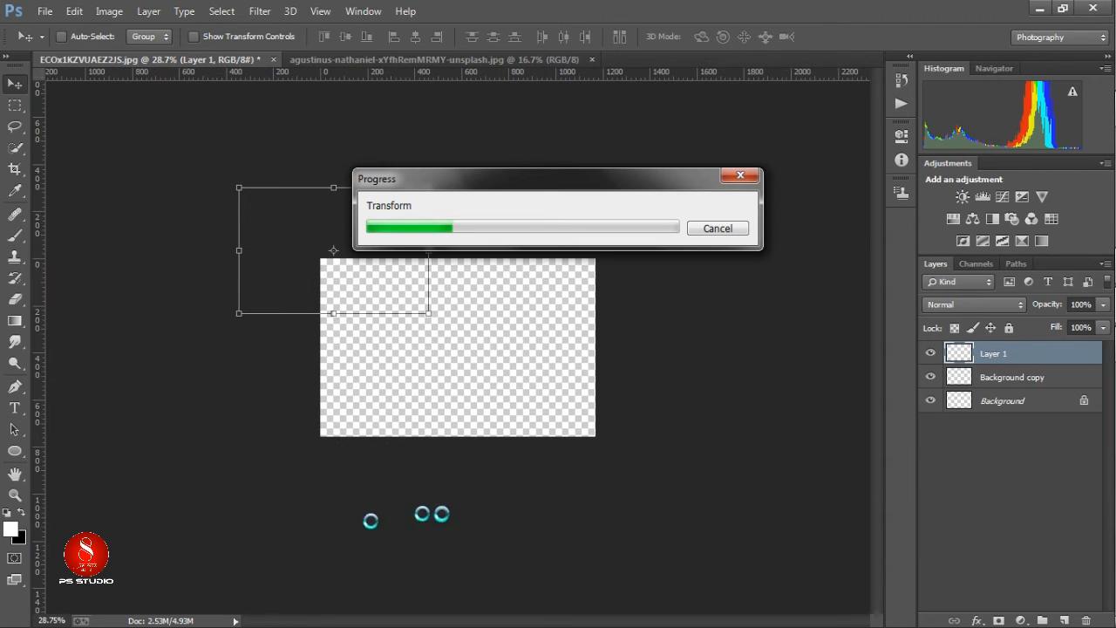
Move the sky layer over the motorcycle photo and enlarge it to cover the full width above the ground.
left_click_drag(338, 353, 468, 314)
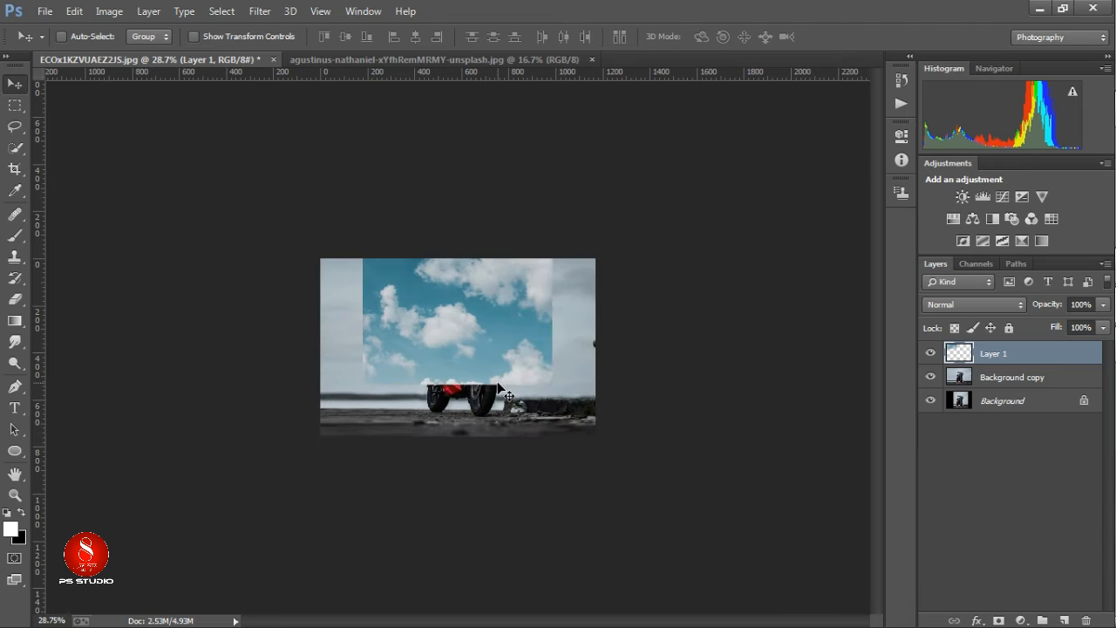
key("ctrl+t")
left_click_drag(535, 256, 593, 228)
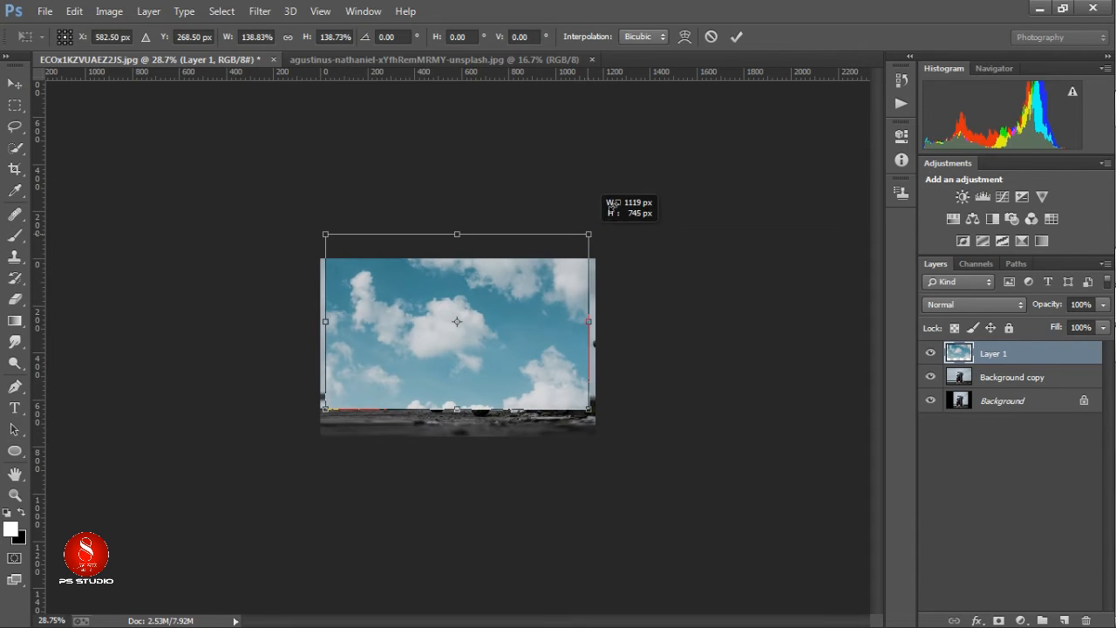
left_click(737, 37)
key("ctrl+t")
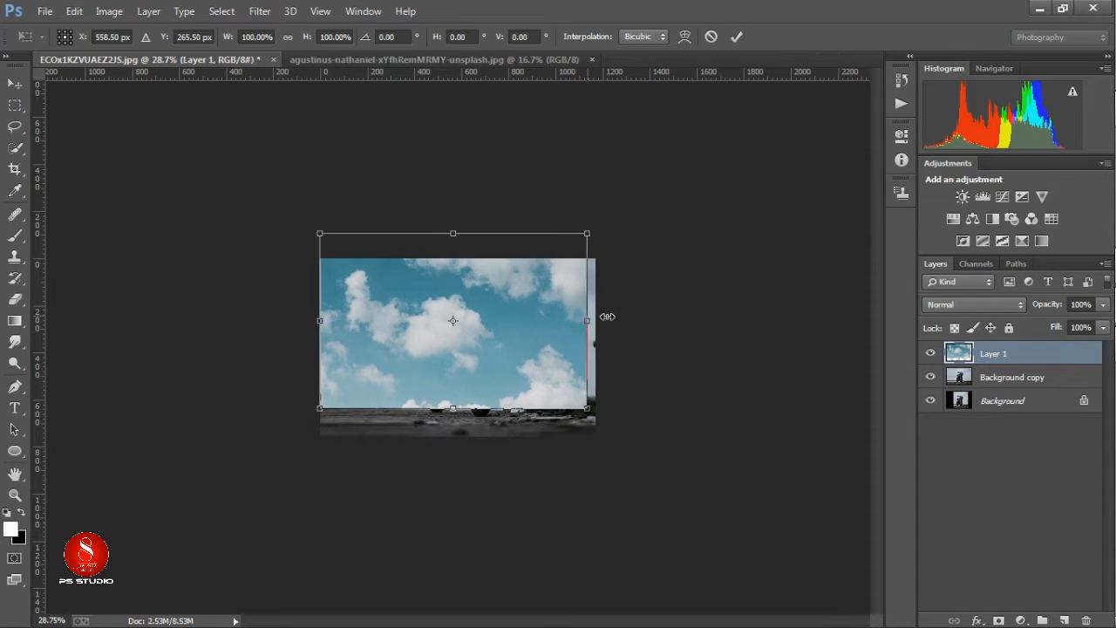
left_click_drag(601, 319, 610, 319)
key("Return")
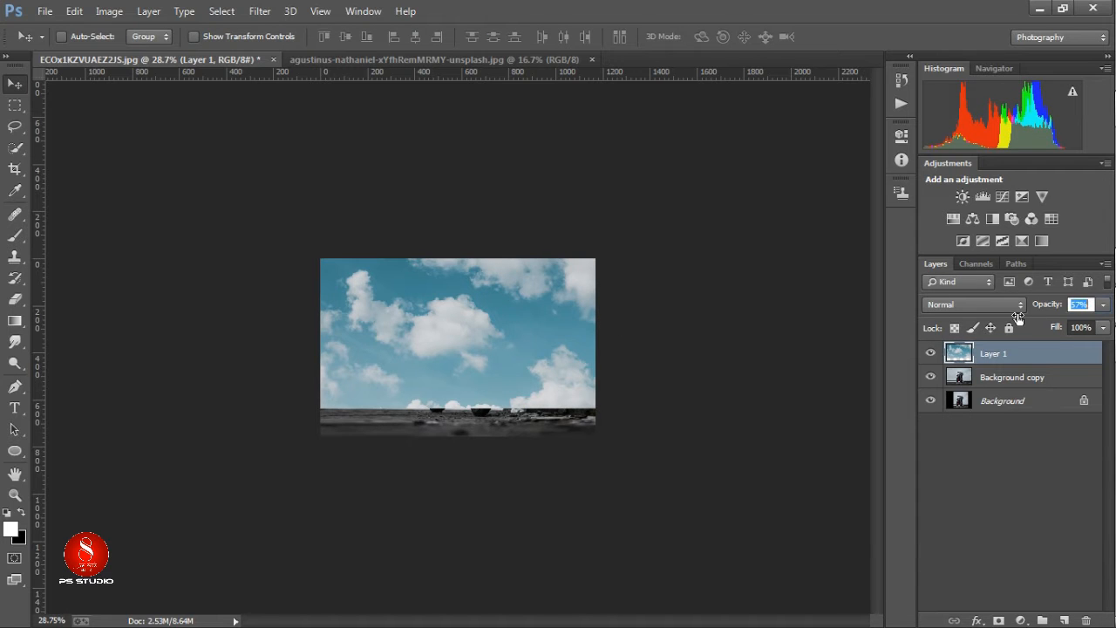
Lower the sky layer's opacity to 43% and erase the parts covering the motorcycle and the ground.
left_click_drag(1017, 317, 1007, 318)
scroll(479, 399, "up", 10)
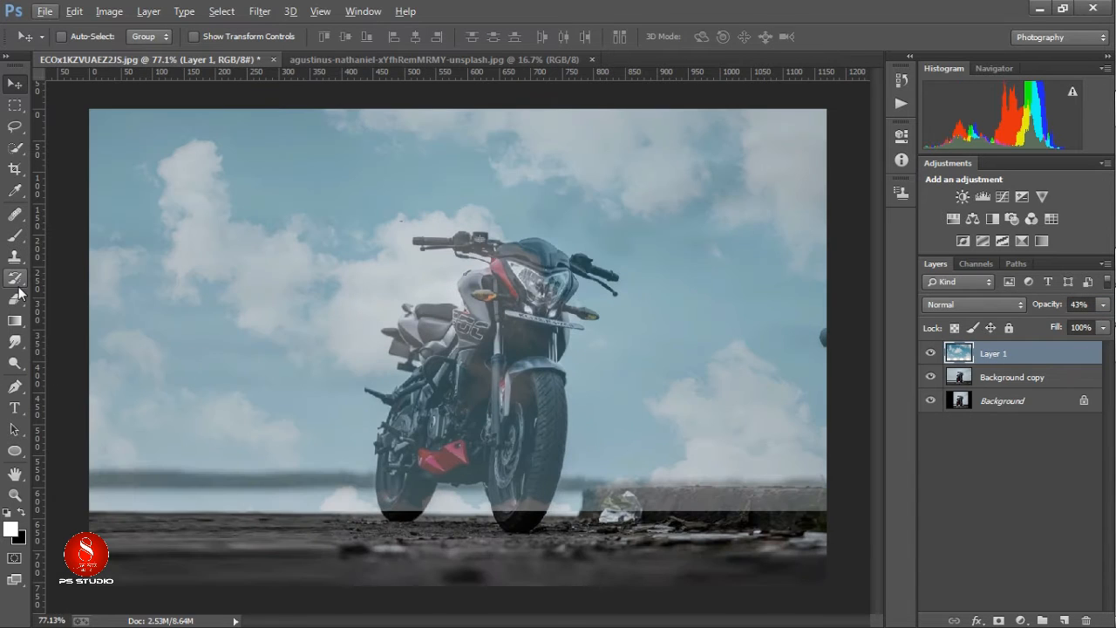
left_click(16, 296)
right_click(591, 396)
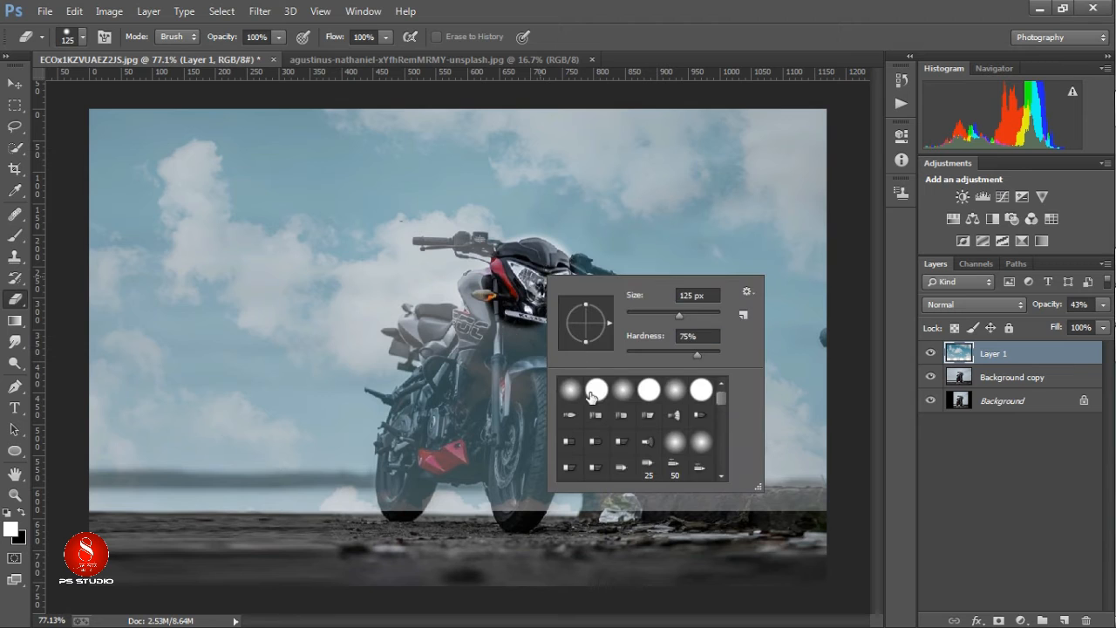
mouse_move(523, 288)
left_mouse_down()
mouse_move(471, 332)
mouse_move(418, 436)
mouse_move(410, 515)
left_mouse_up()
mouse_move(323, 510)
left_mouse_down()
mouse_move(132, 498)
mouse_move(116, 509)
mouse_move(473, 506)
mouse_move(488, 395)
mouse_move(509, 401)
mouse_move(573, 518)
mouse_move(861, 486)
mouse_move(696, 498)
mouse_move(821, 477)
mouse_move(576, 498)
mouse_move(493, 375)
mouse_move(540, 362)
mouse_move(540, 373)
mouse_move(526, 344)
mouse_move(544, 397)
mouse_move(531, 510)
mouse_move(530, 338)
left_mouse_up()
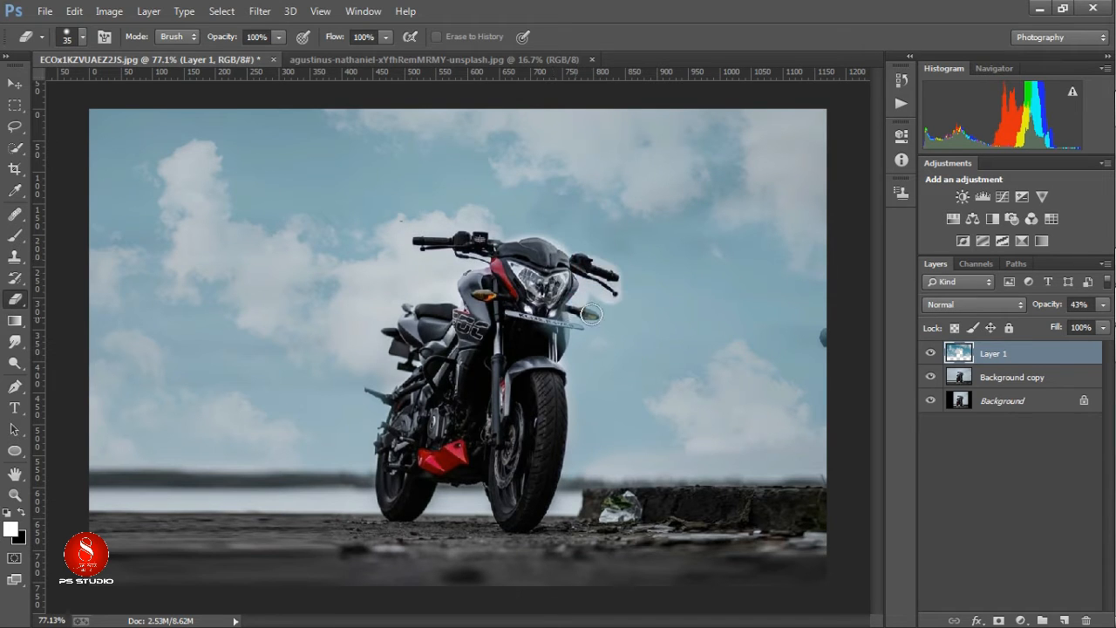
Apply a Lens Blur with radius 15 to the sky layer and merge it down into the Background copy layer.
key("ctrl+minus")
key("ctrl+minus")
key("ctrl+minus")
left_click(259, 10)
mouse_move(311, 206)
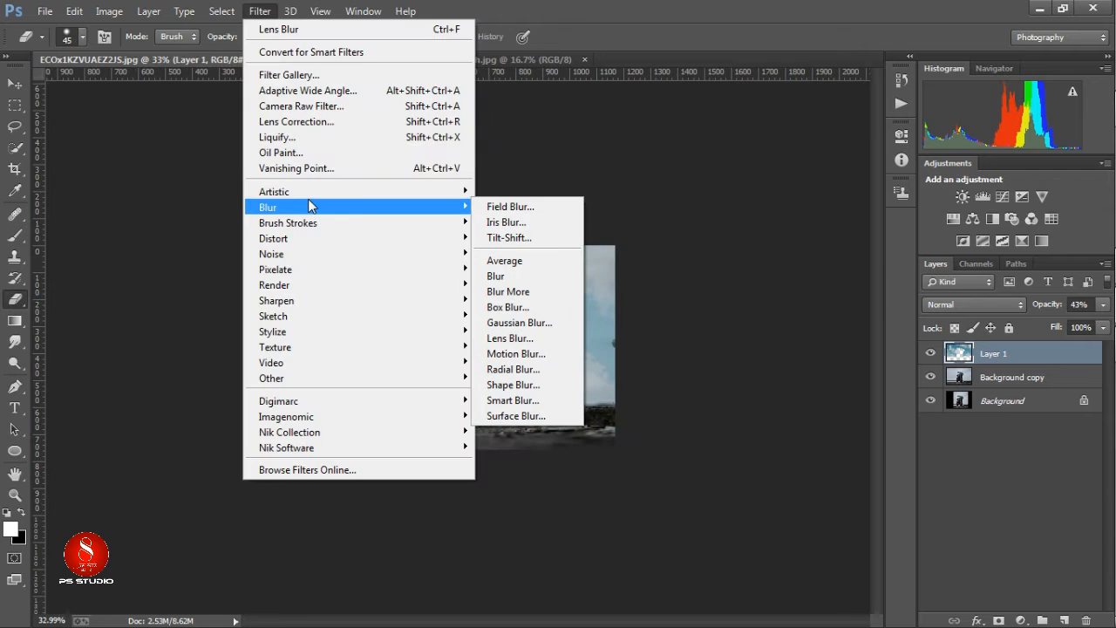
left_click(491, 339)
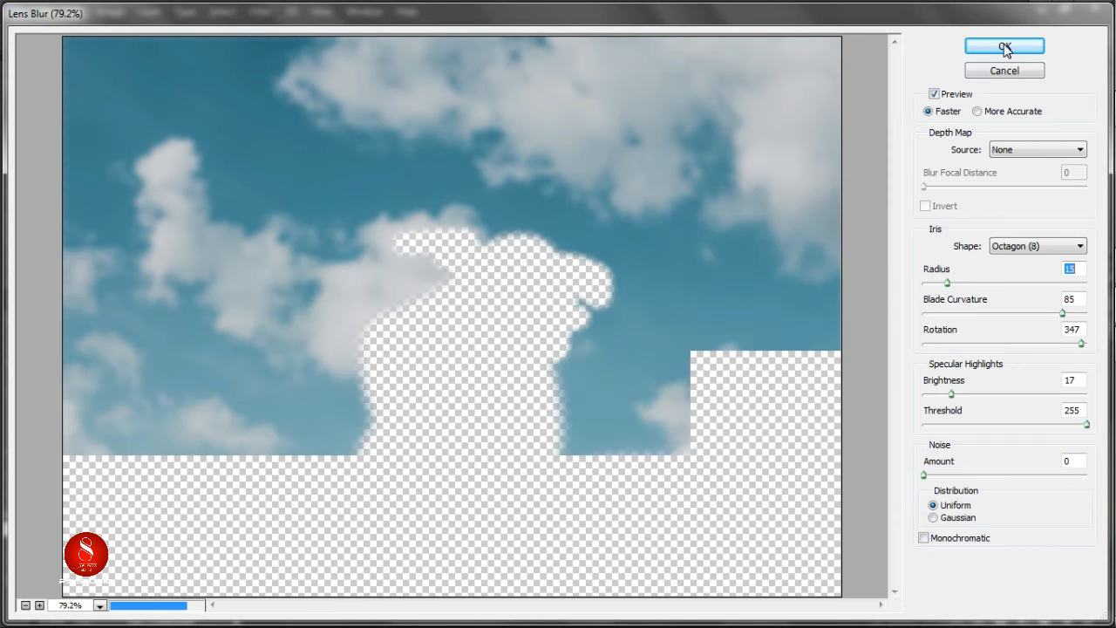
left_click(1004, 48)
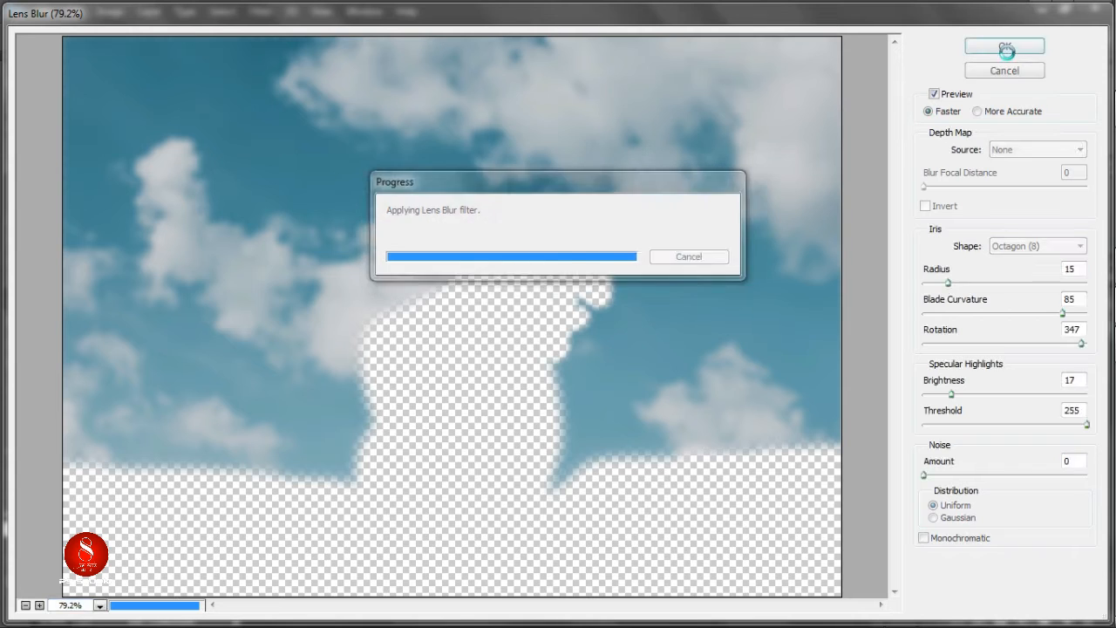
scroll(500, 370, "up", 6)
scroll(500, 370, "down", 4)
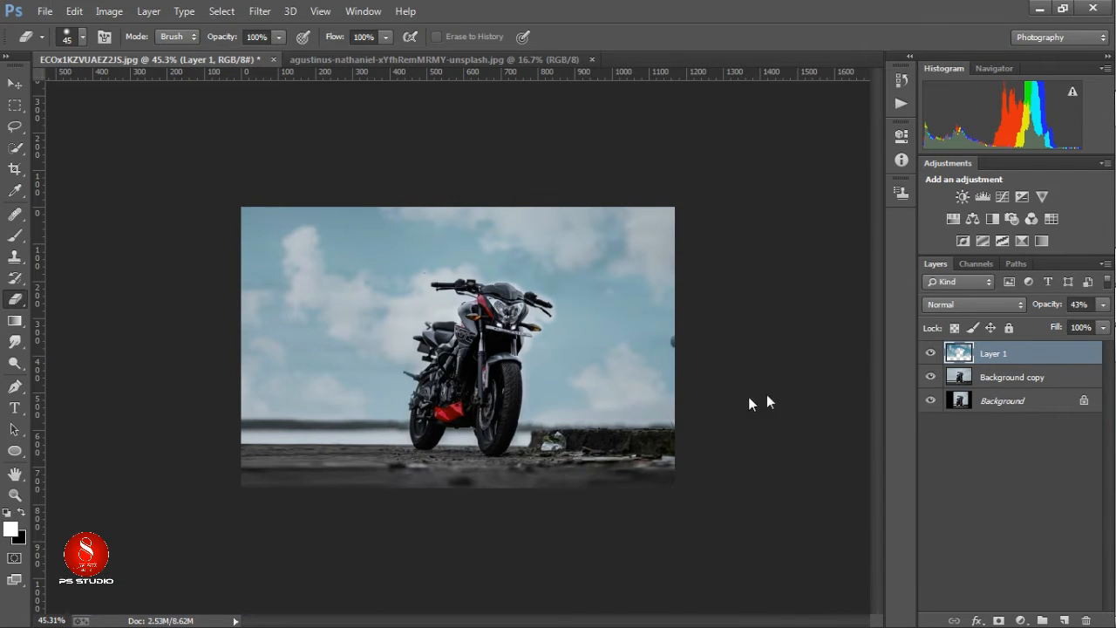
right_click(748, 403)
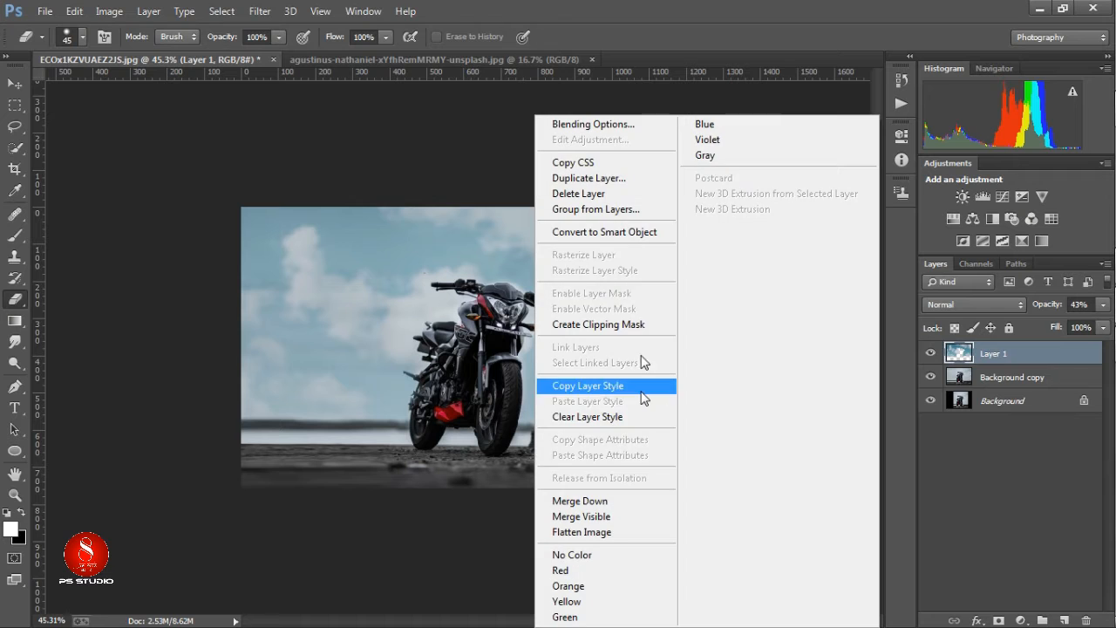
left_click(622, 504)
Crop the document to the visible image edges, deleting the sky pixels that extend beyond the canvas.
key("c")
left_click(242, 377)
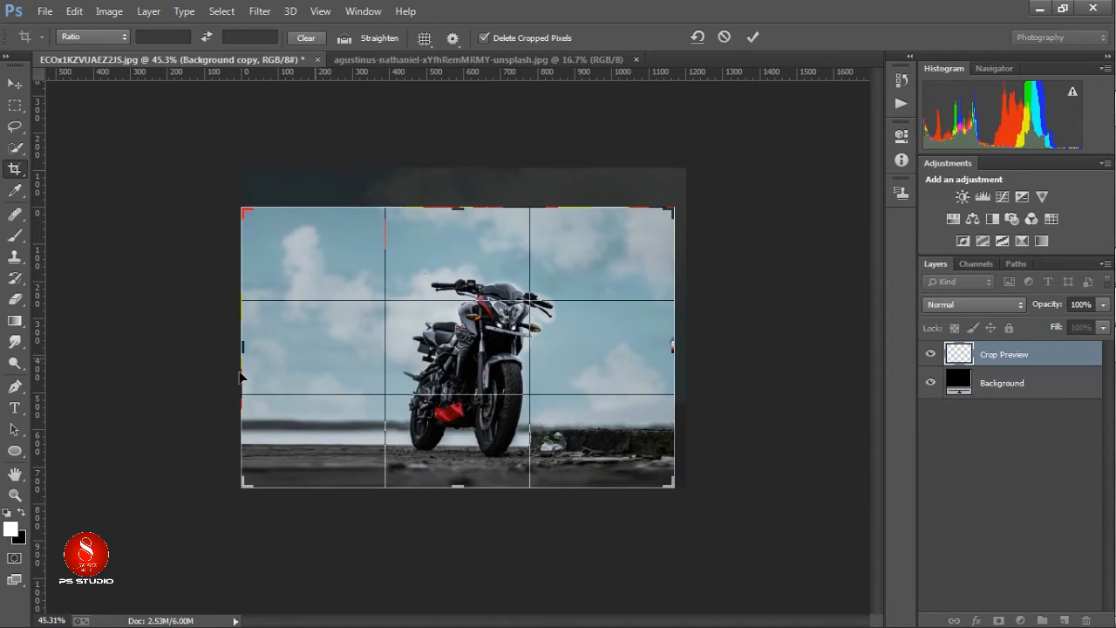
left_click_drag(243, 348, 241, 349)
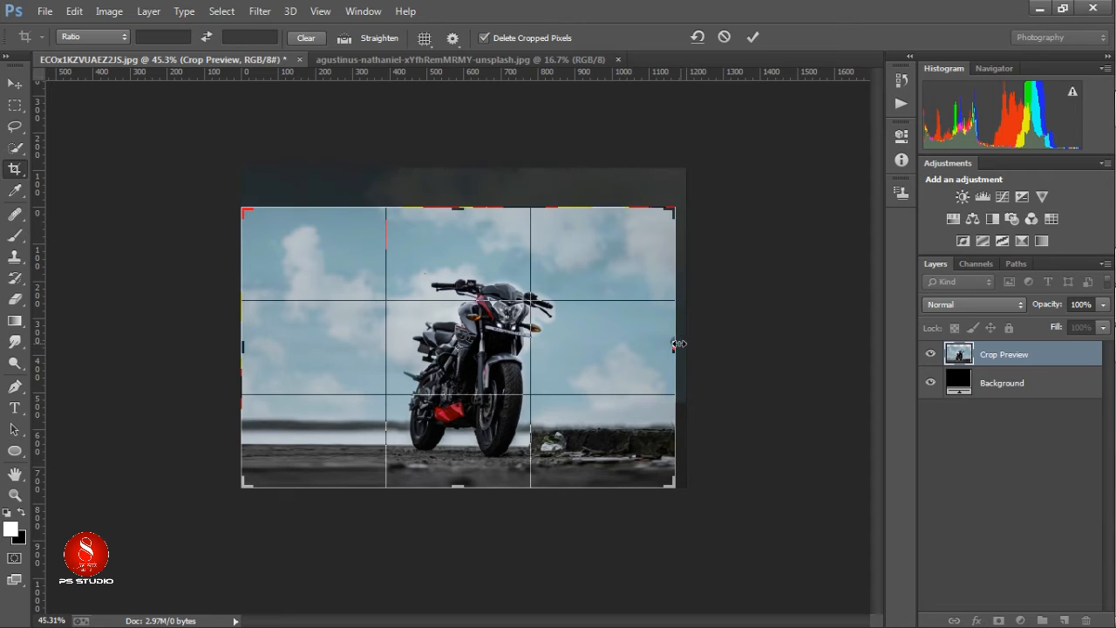
left_click_drag(685, 350, 678, 347)
key("ctrl+0")
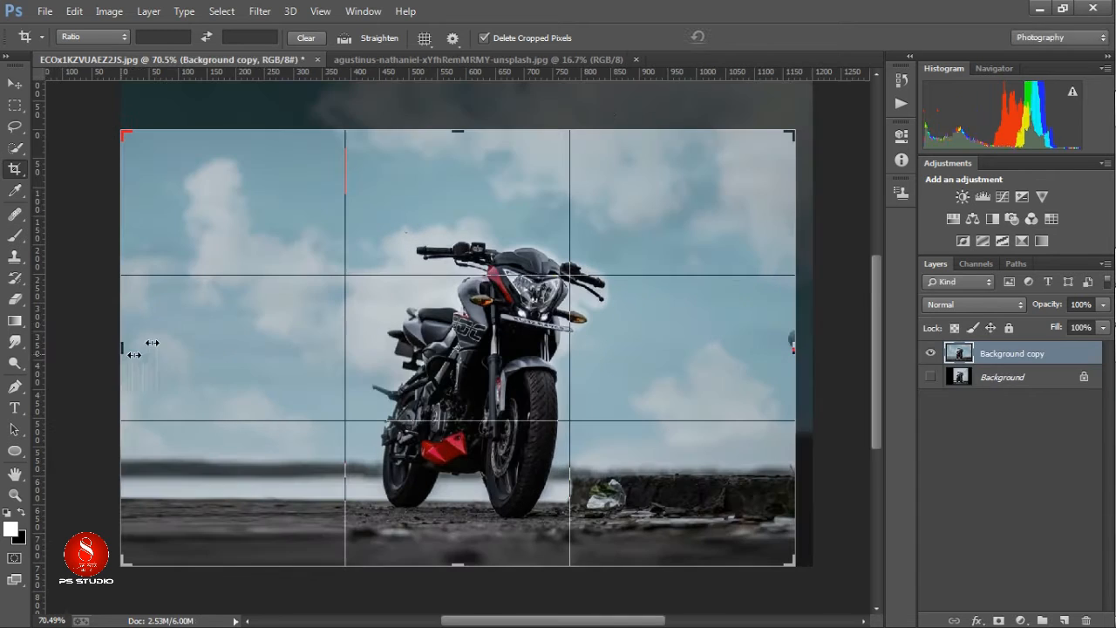
mouse_move(797, 344)
left_mouse_down()
mouse_move(742, 317)
mouse_move(809, 226)
mouse_move(802, 349)
mouse_move(787, 349)
mouse_move(798, 350)
left_mouse_up()
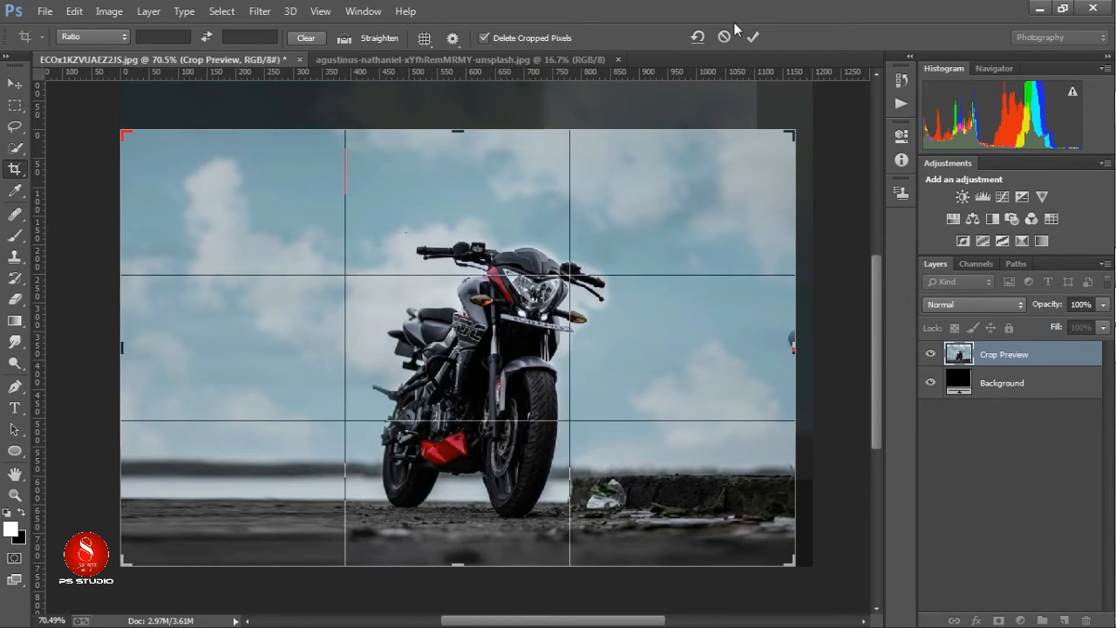
left_click(754, 37)
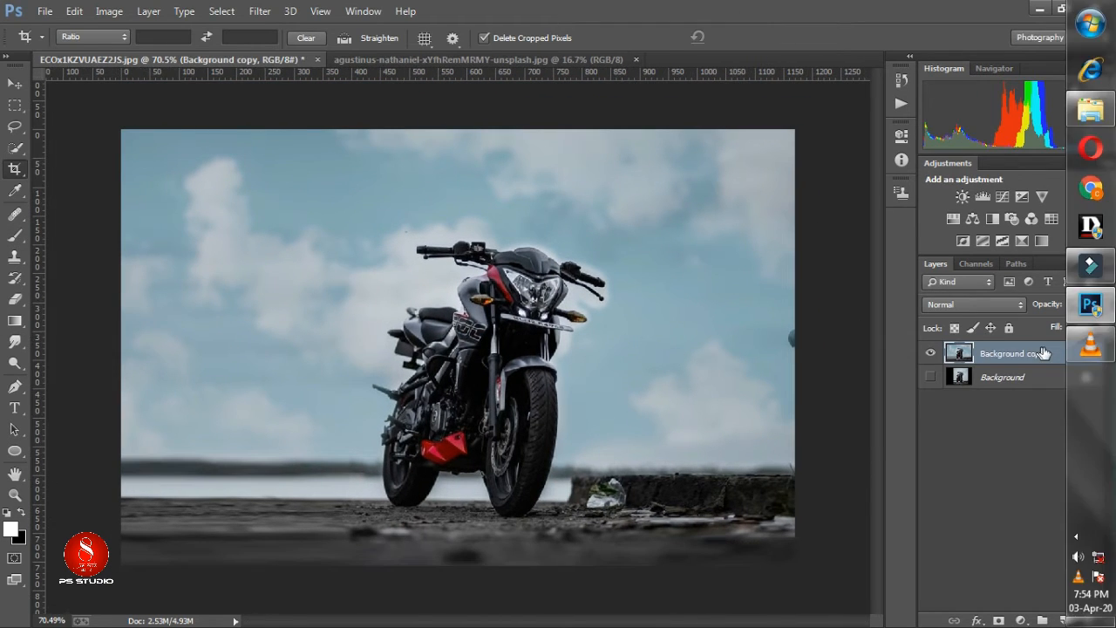
Duplicate the merged layer, then raise contrast slightly, lower highlights fully and raise shadows strongly in the Camera Raw Filter.
key("ctrl+j")
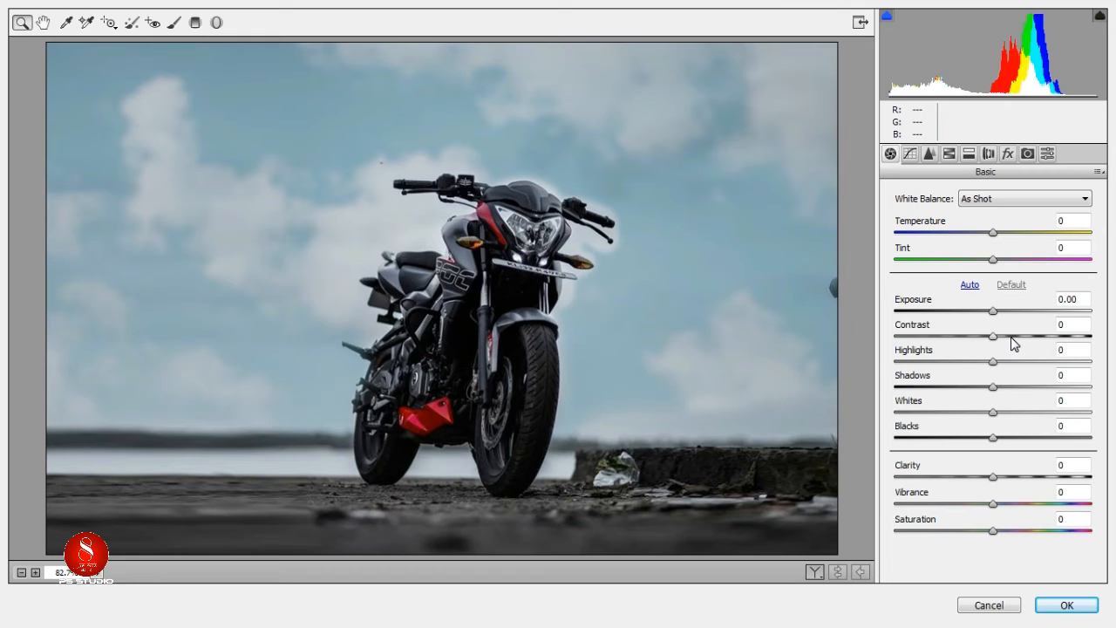
left_click_drag(993, 336, 1011, 338)
left_click_drag(993, 361, 895, 365)
left_click_drag(993, 387, 1083, 386)
Set the parametric tone curve to Lights +20, Darks -17 and Shadows +31.
left_click(910, 152)
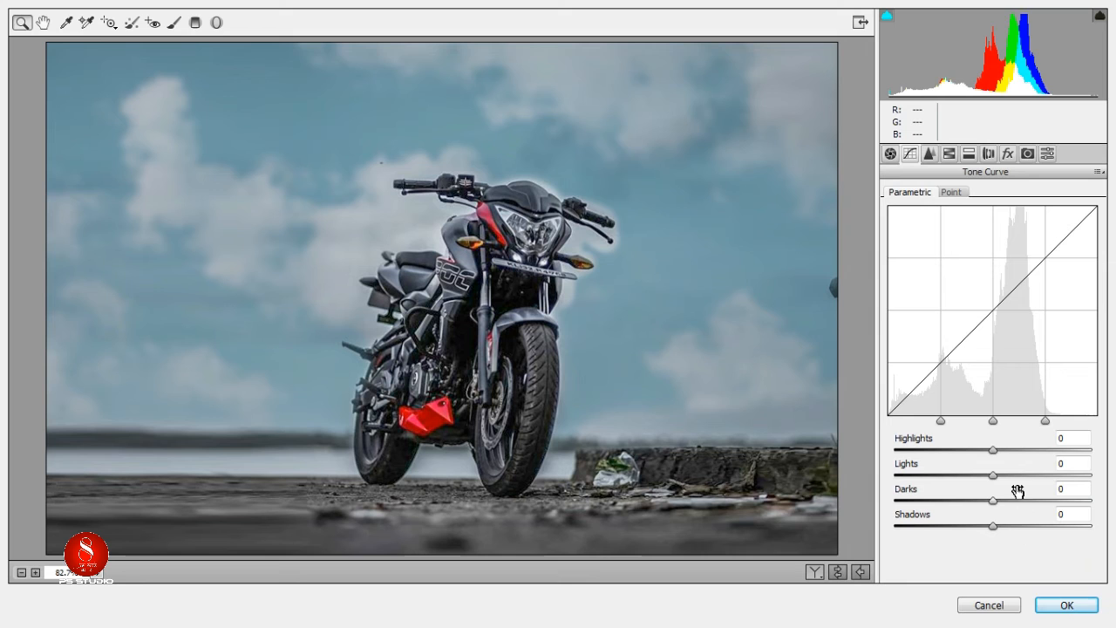
left_click_drag(993, 526, 1012, 475)
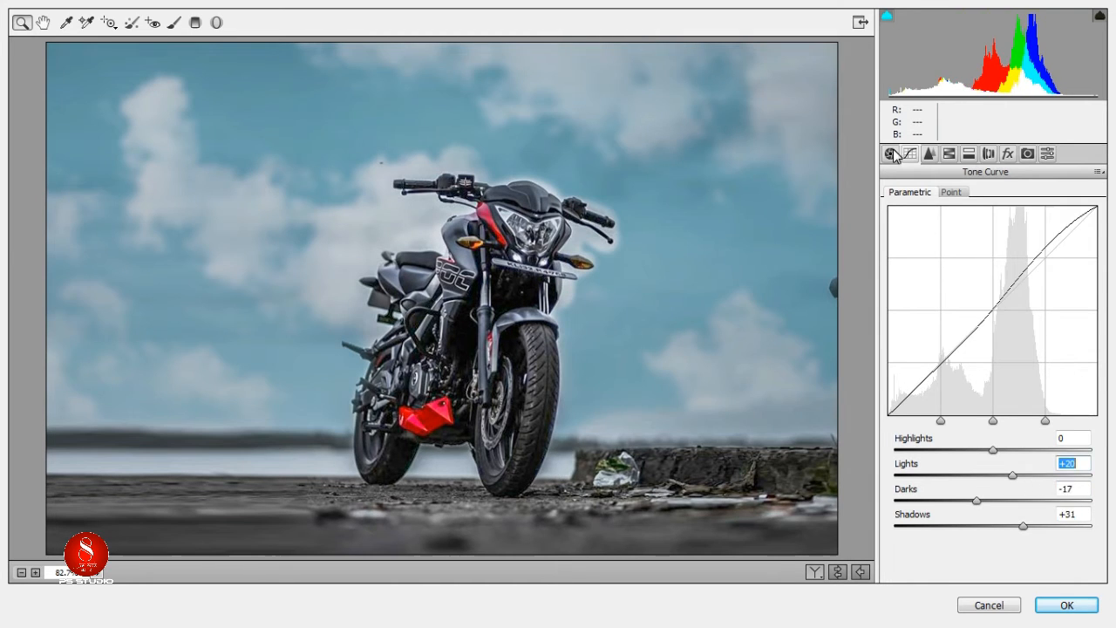
Set the basic adjustments to Shadows +100, Whites +8, Blacks -18 and Clarity +28.
left_click(890, 154)
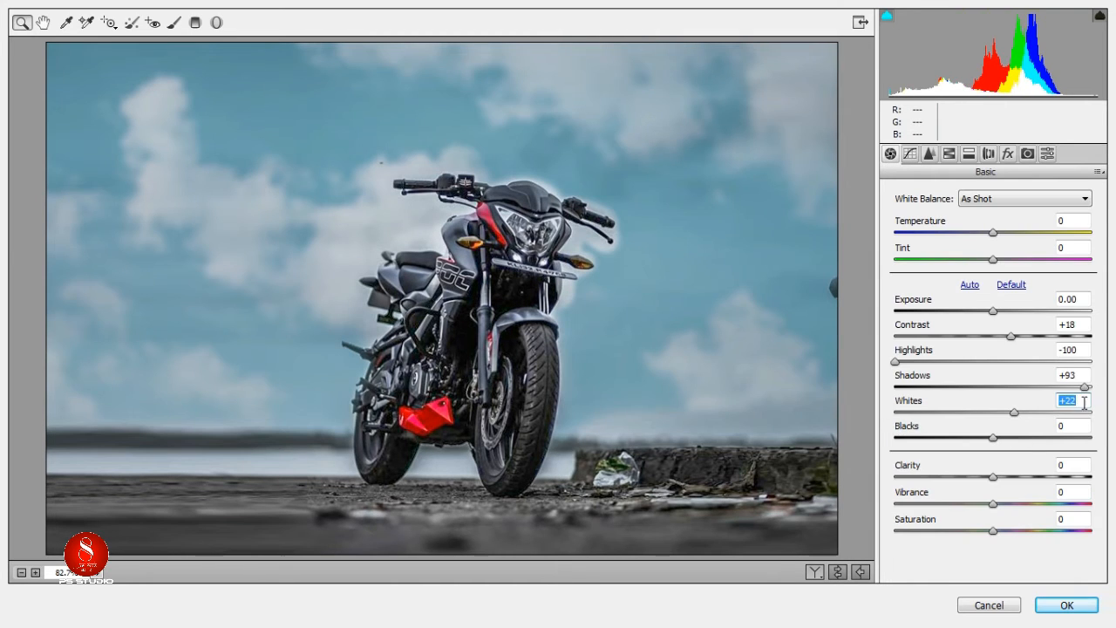
left_click_drag(1083, 388, 1107, 397)
left_click_drag(1014, 412, 1001, 412)
left_click_drag(993, 437, 975, 437)
left_click_drag(1001, 476, 1020, 477)
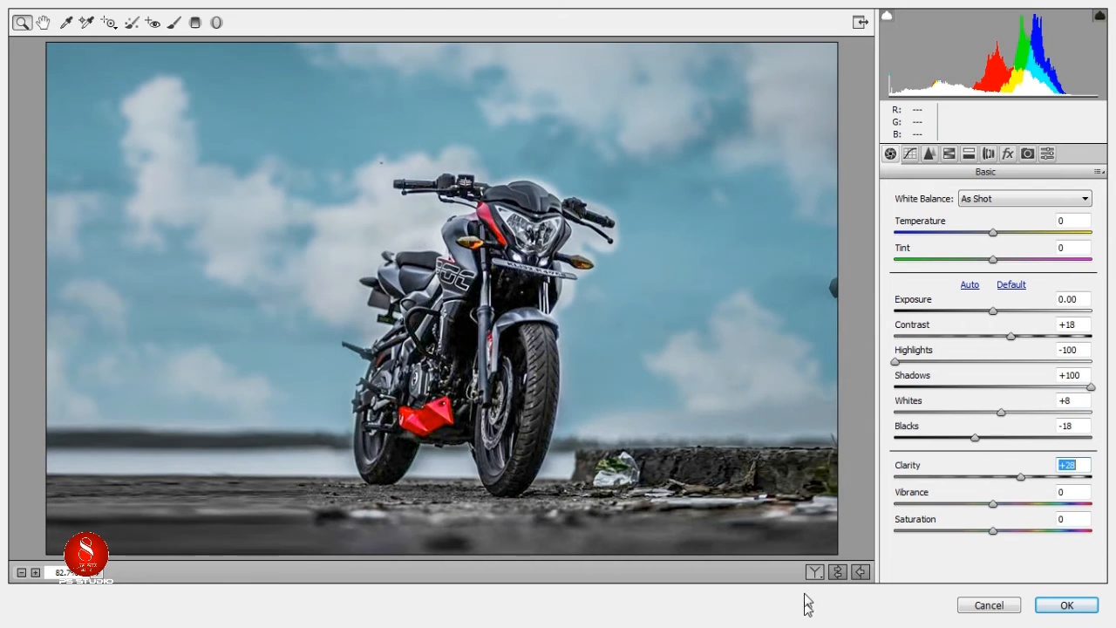
With a before/after view, shift the blue hue toward aqua and set the HSL saturation to +58 for Reds and +35 for Blues.
key("q")
left_click(949, 153)
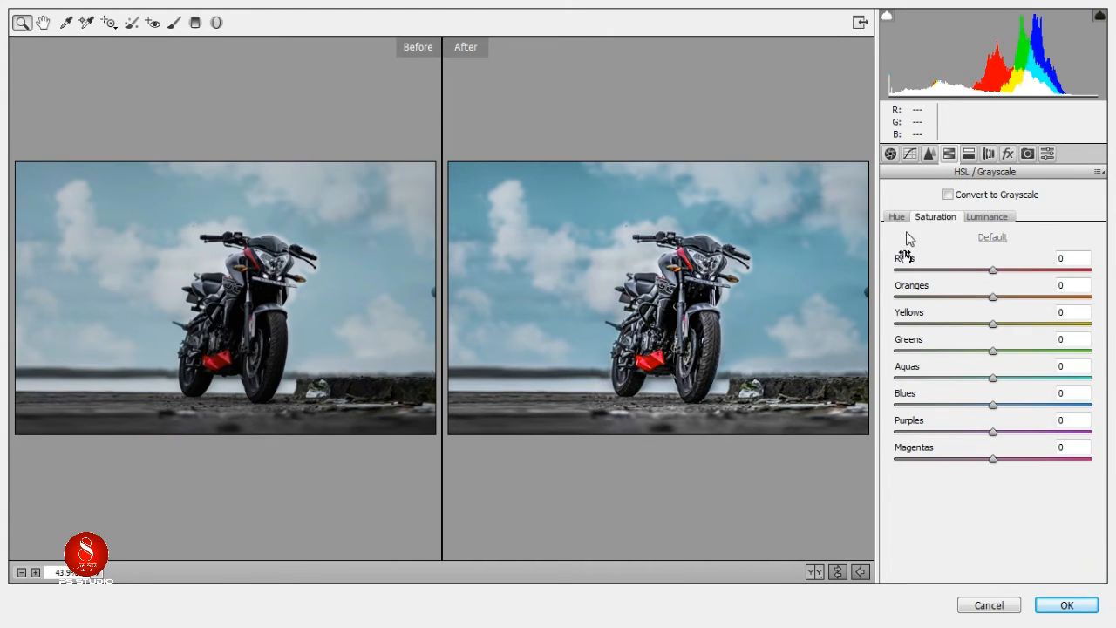
left_click_drag(968, 401, 950, 427)
left_click(986, 216)
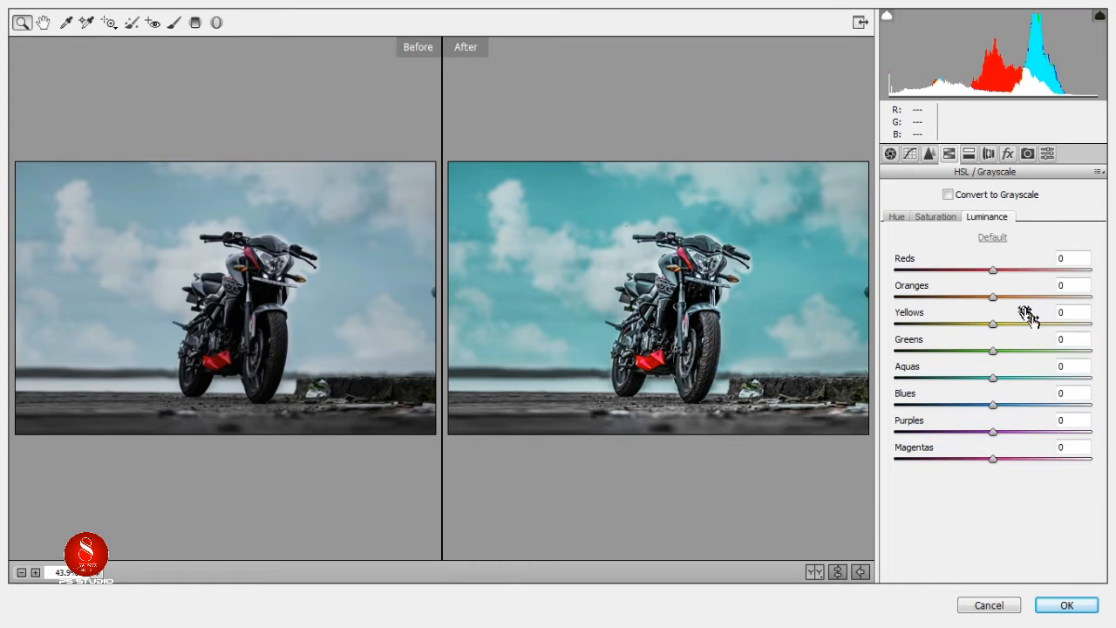
key("ctrl+alt+z")
left_click(936, 216)
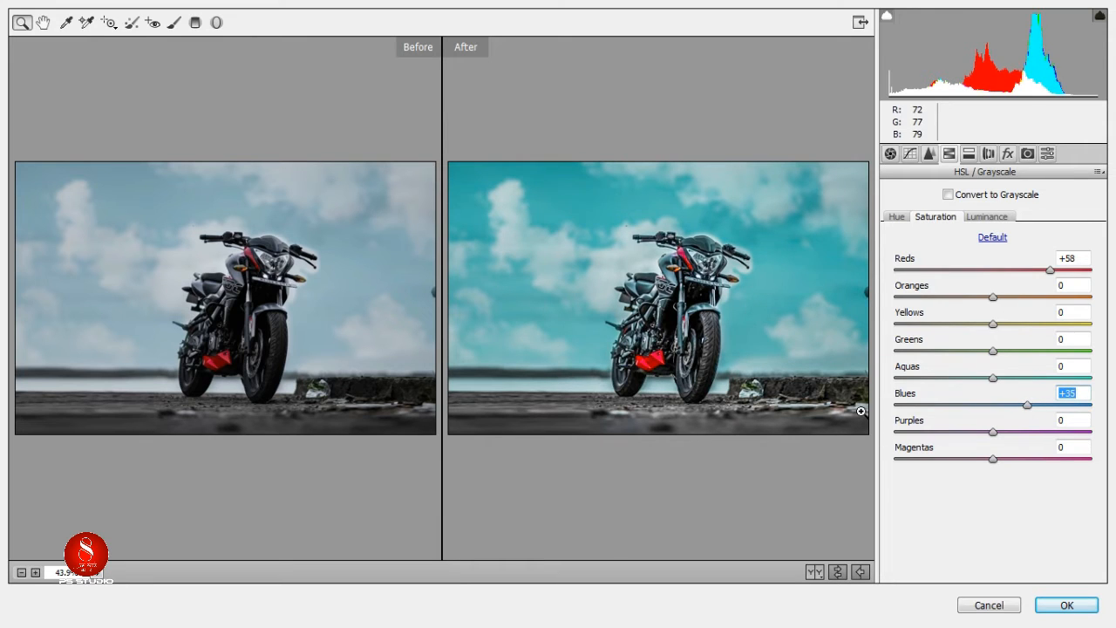
Add a slight post-crop vignette, set Whites to +18 and Blacks to -3, and apply the filter, comparing the layer with the one beneath.
left_click(1007, 154)
mouse_move(992, 365)
left_mouse_down()
mouse_move(982, 368)
mouse_move(1009, 368)
left_mouse_up()
left_click(890, 154)
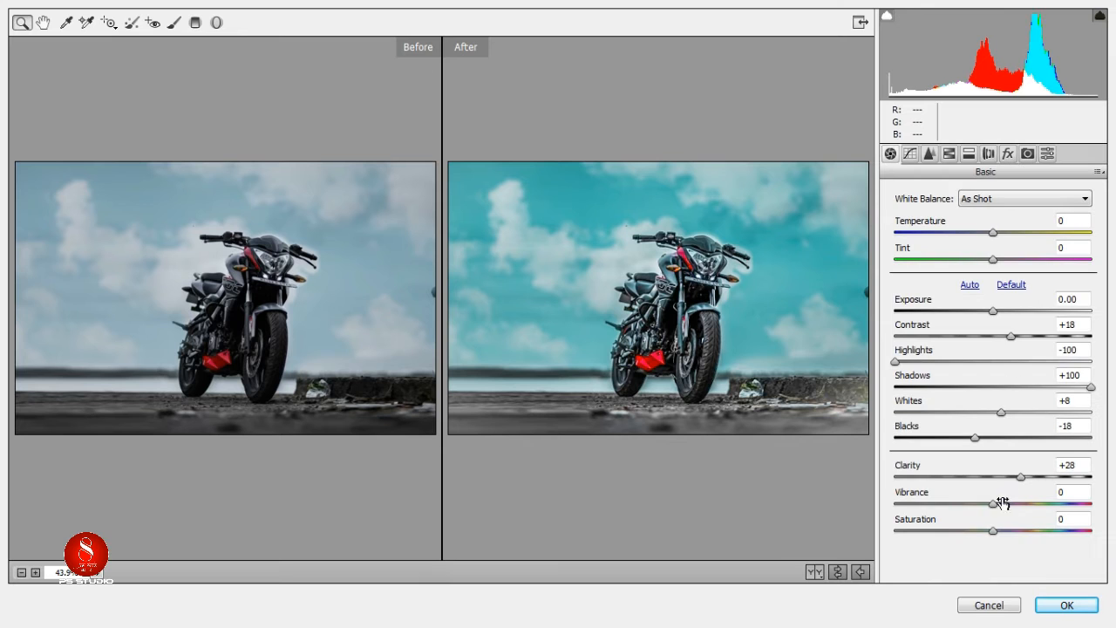
left_click(992, 438)
key("shift+Tab")
key("shift+Up")
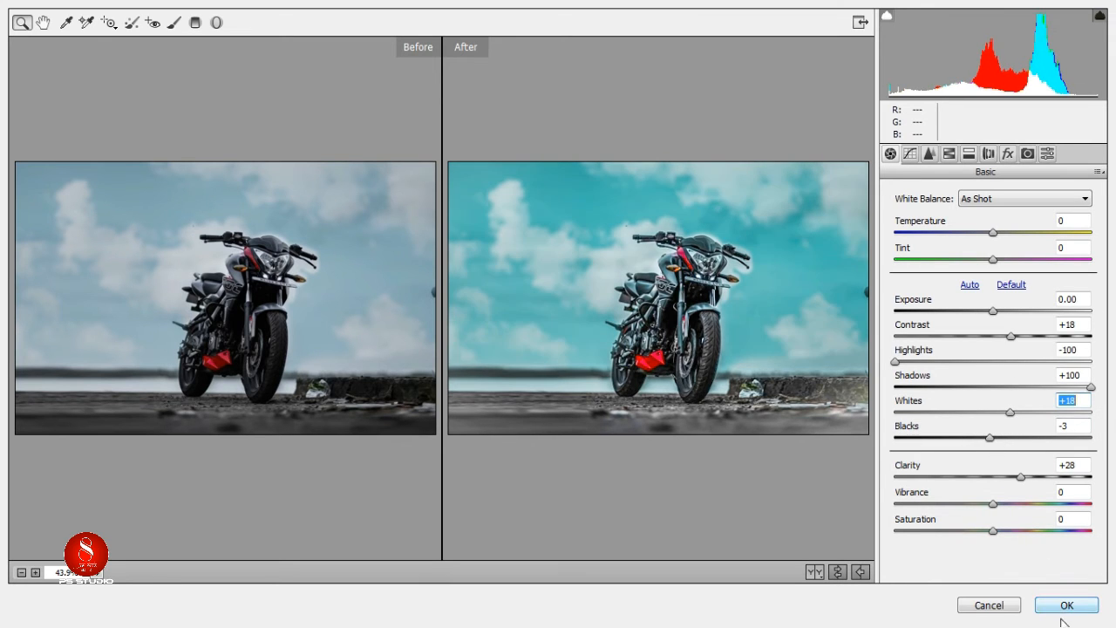
left_click(1064, 605)
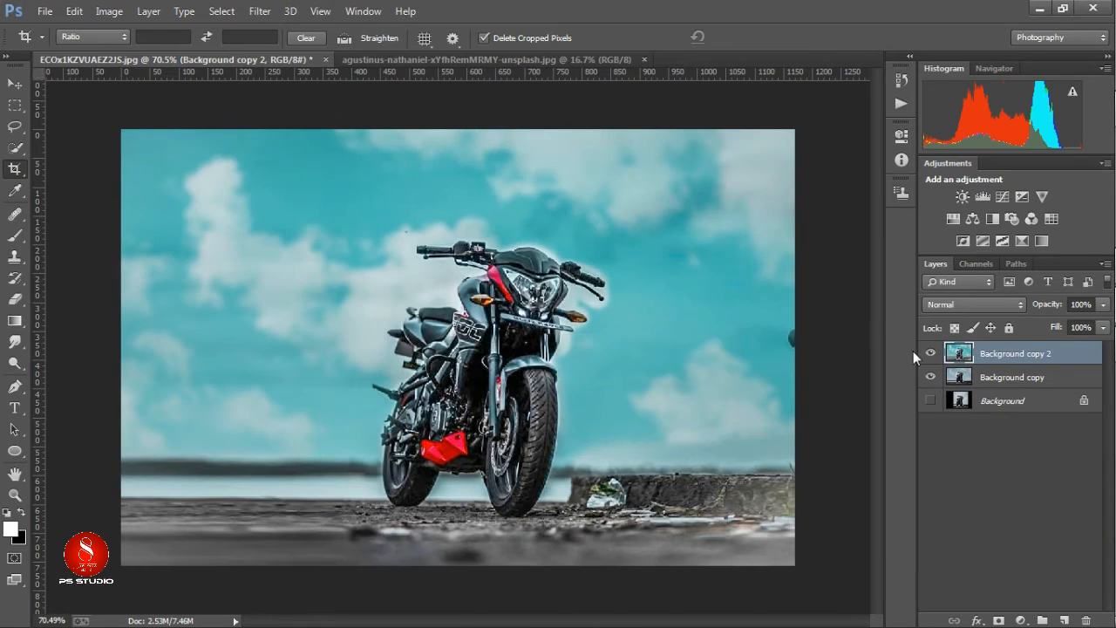
left_click(931, 353)
left_click(931, 353)
Reopen the Camera Raw Filter on Background copy 2, set the Blues saturation to -47 and adjust the Aquas saturation.
scroll(540, 332, "up", 3)
scroll(539, 331, "down", 7)
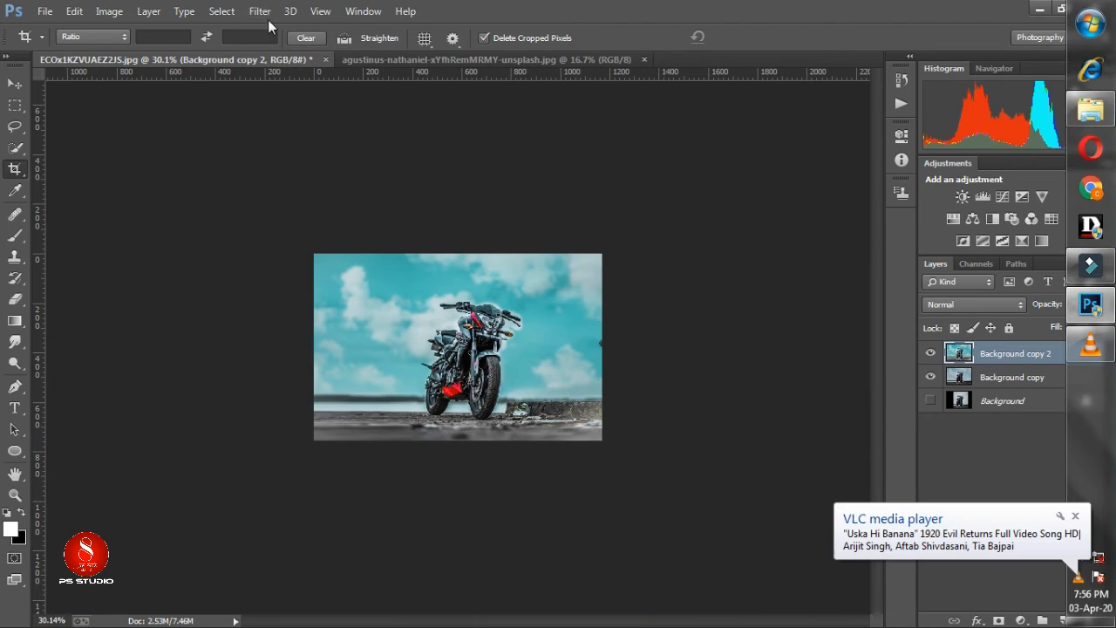
left_click(267, 20)
left_click(297, 106)
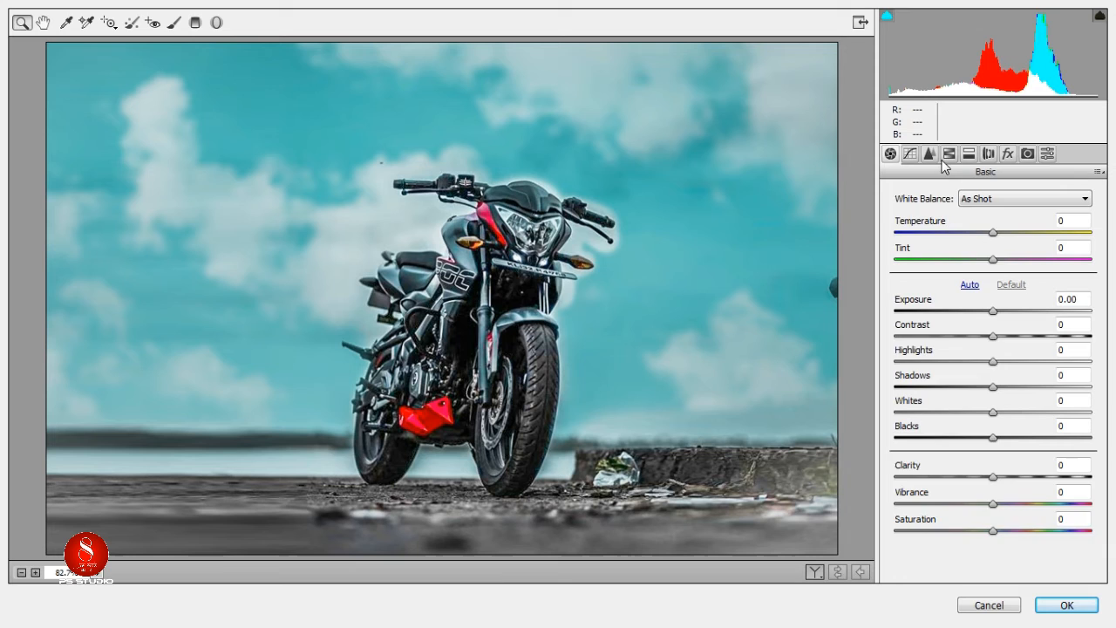
left_click(948, 155)
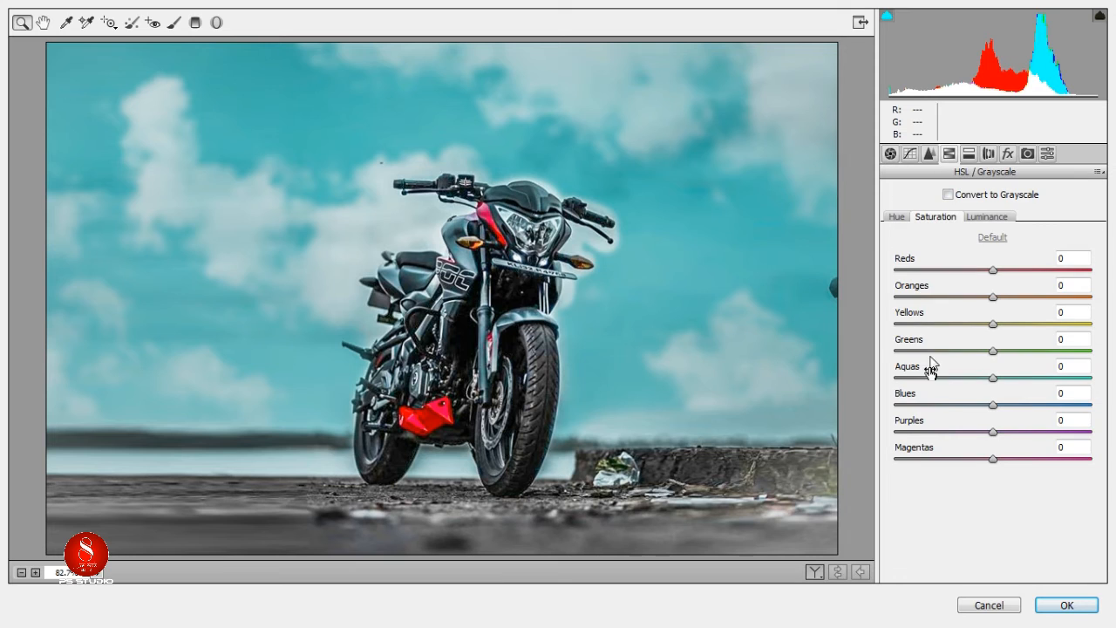
left_click(949, 405)
left_click(1016, 378)
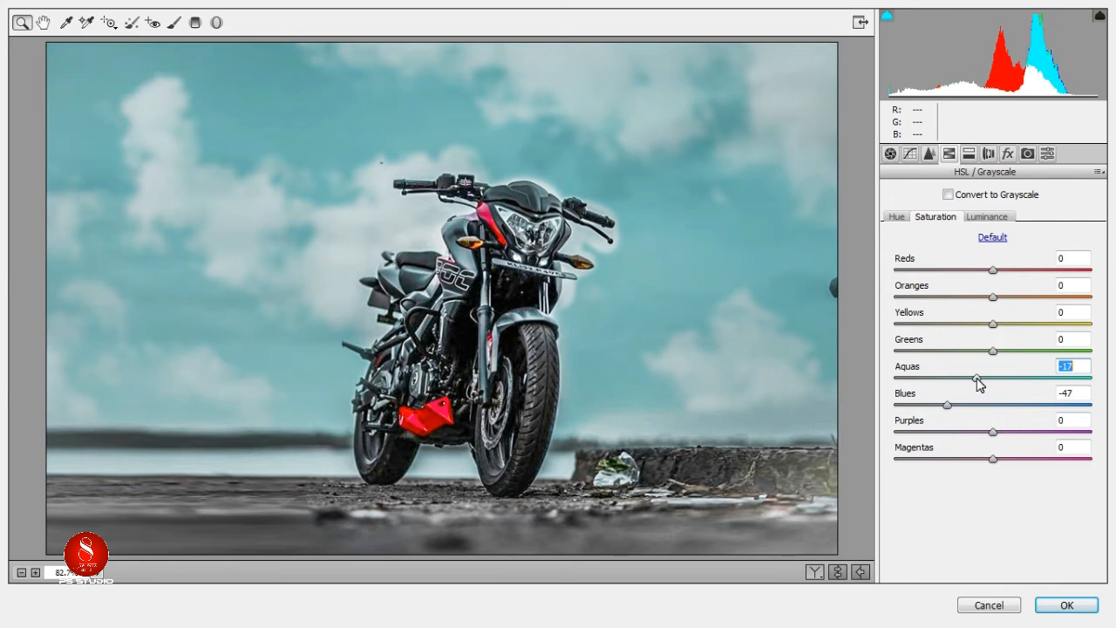
left_click(978, 218)
Raise Clarity to +9 in the basic adjustments, leaving the other sliders at zero, and apply the filter.
left_click(890, 154)
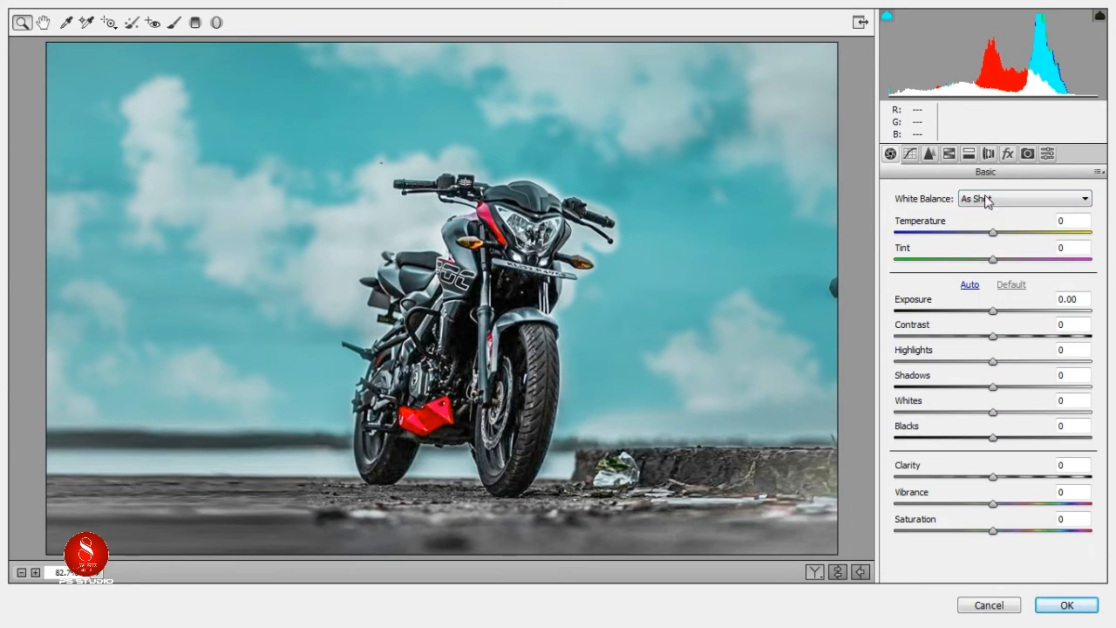
left_click_drag(985, 234, 1000, 235)
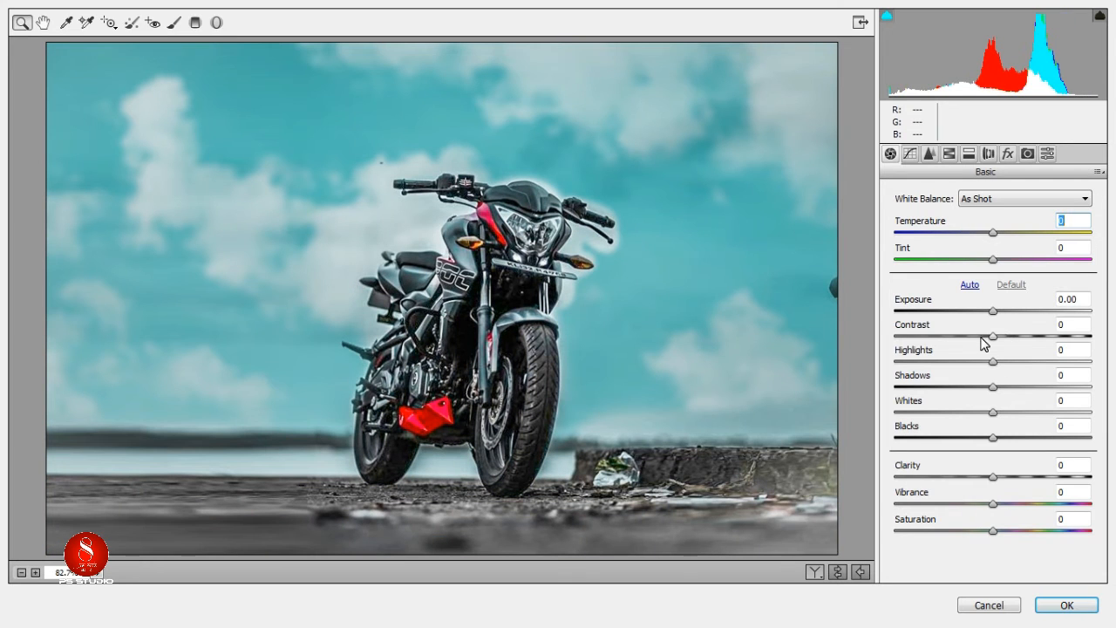
left_click_drag(984, 336, 1004, 336)
left_click(1005, 477)
left_click_drag(1019, 504, 1105, 516)
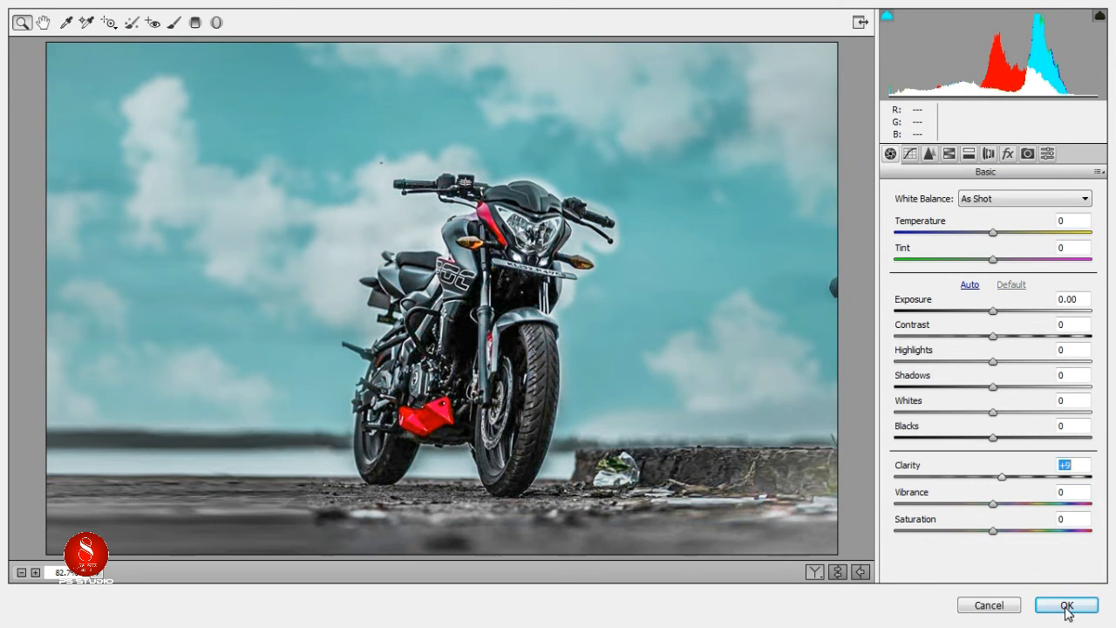
left_click(1067, 605)
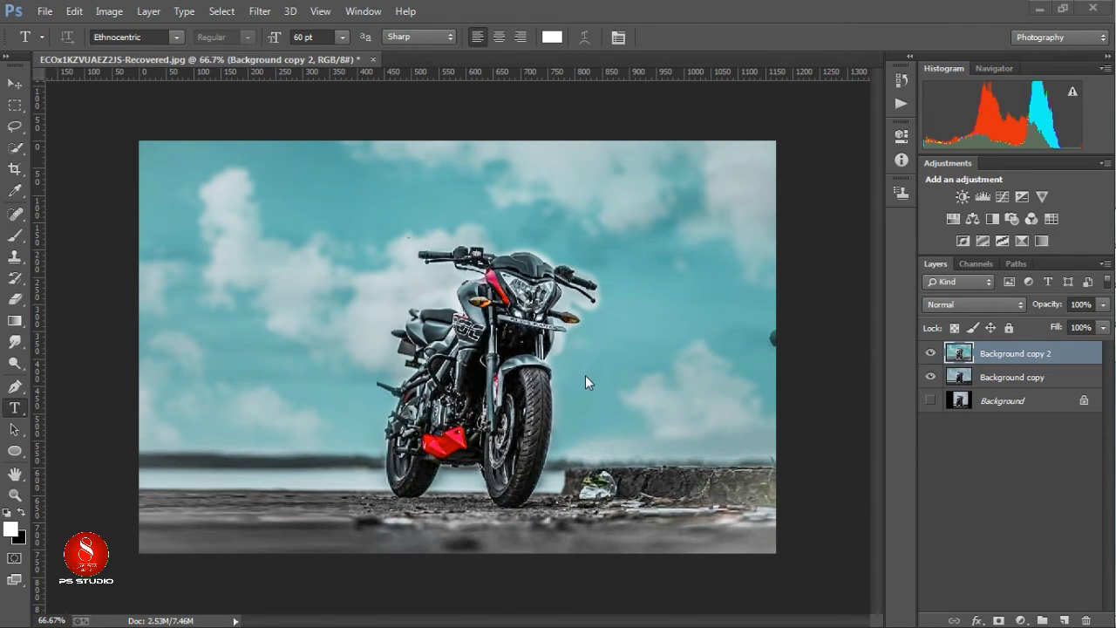
Apply another Camera Raw Filter pass with Contrast +15, Highlights -99, Shadows +64, Clarity +23 and Vibrance +27.
left_click(260, 10)
left_click(340, 105)
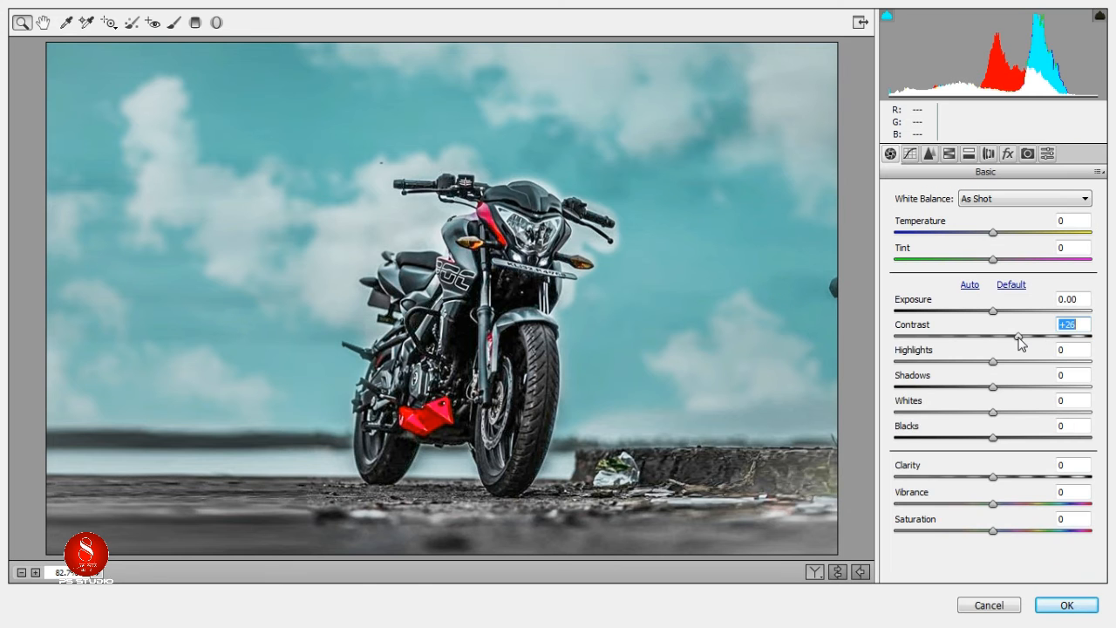
left_click_drag(1018, 337, 1008, 336)
left_click_drag(993, 361, 916, 361)
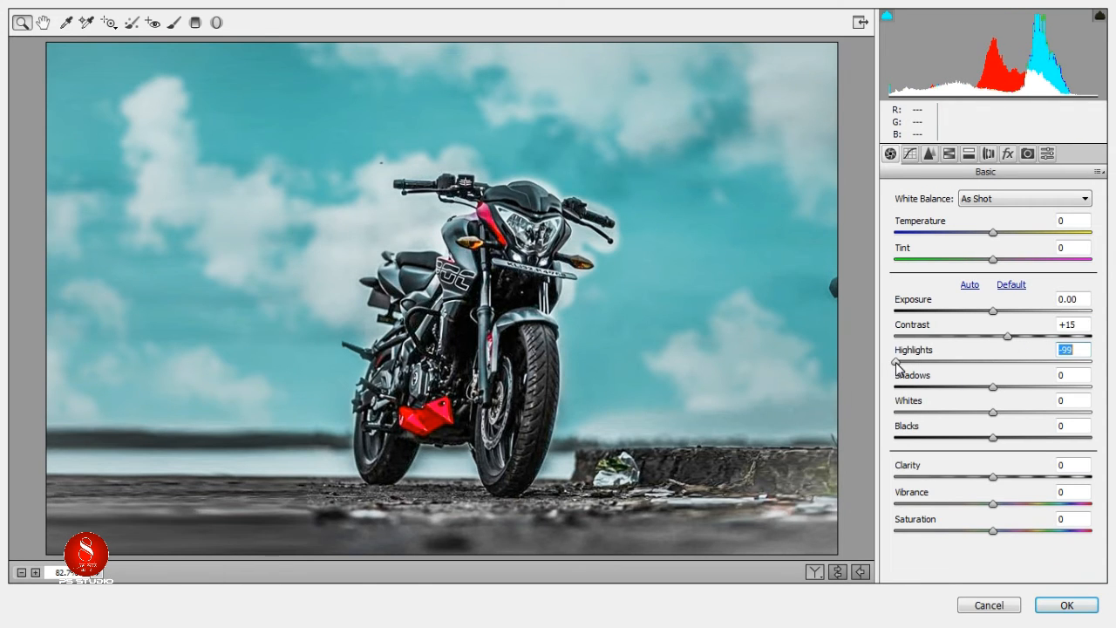
left_click_drag(992, 386, 1058, 398)
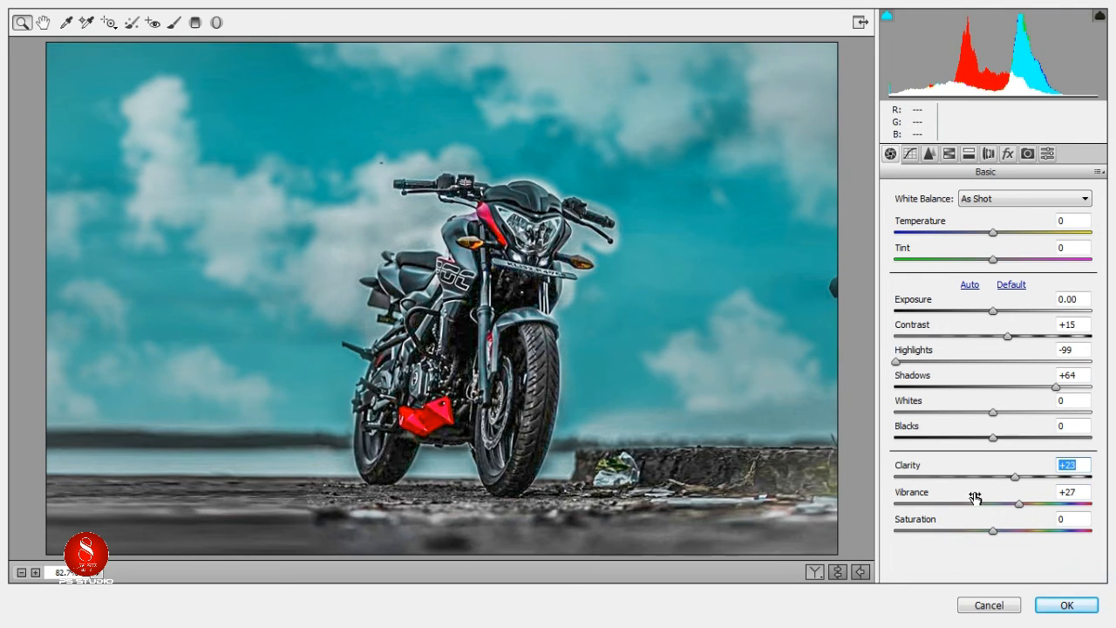
left_click(1068, 612)
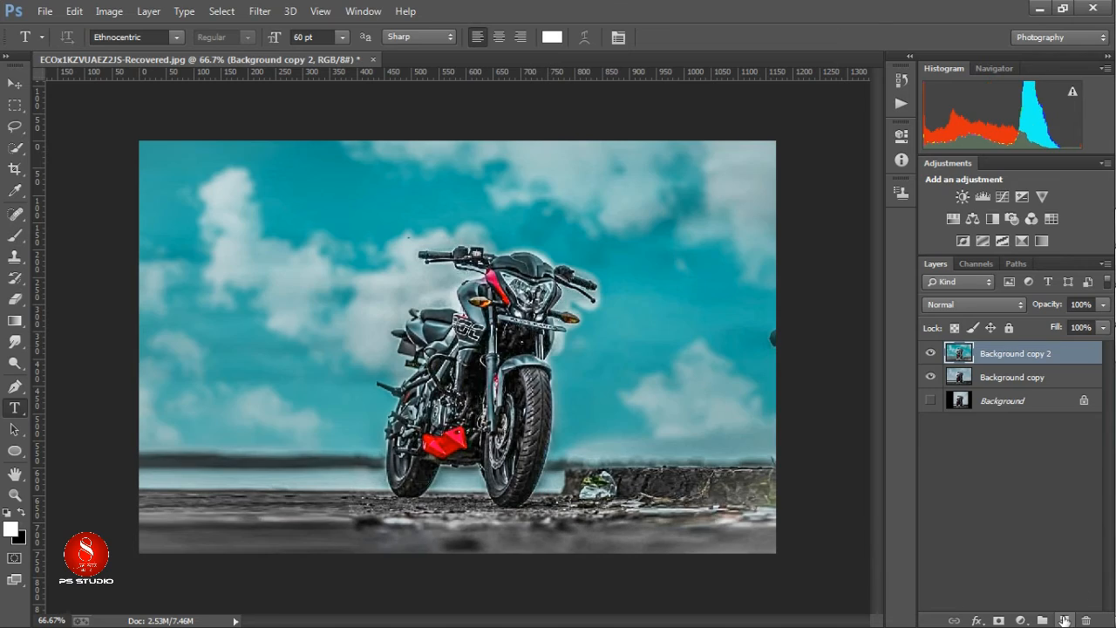
Paint a soft yellow spot over the headlight on a new layer and set its blend mode to Screen.
left_click(10, 528)
left_click(531, 349)
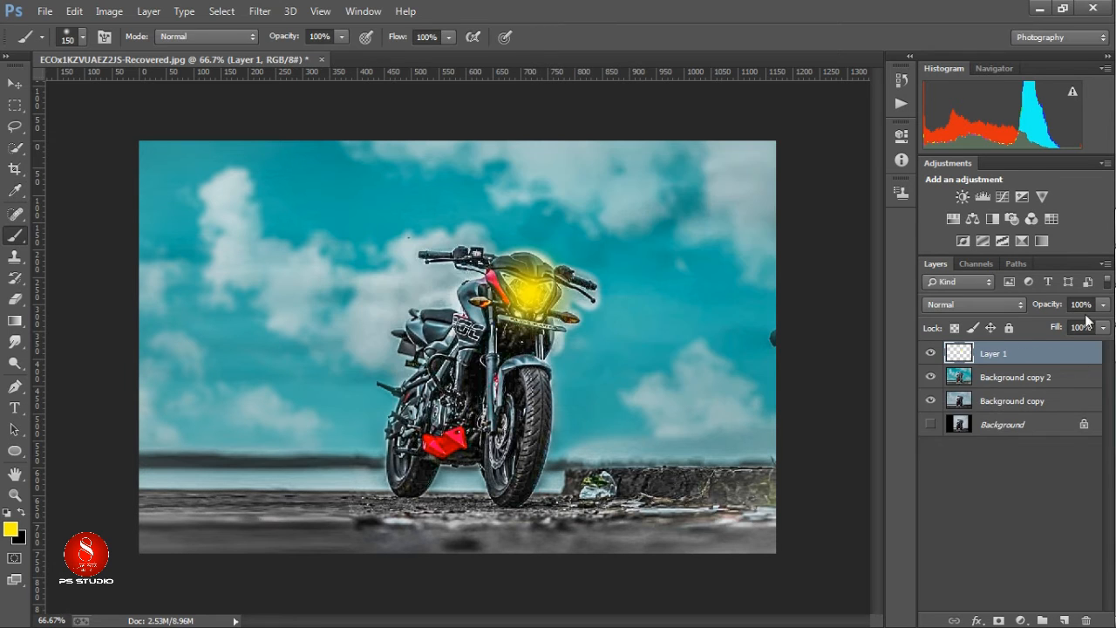
left_click(974, 305)
left_click(934, 140)
key("v")
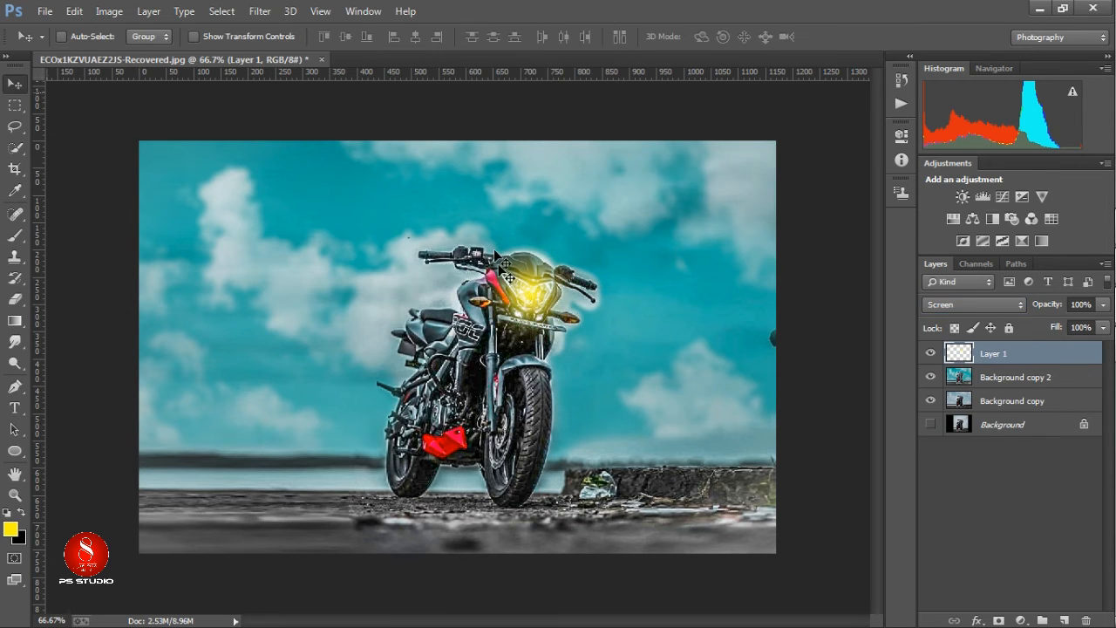
Enlarge the yellow headlight glow slightly and lower its layer opacity to 73%.
key("ctrl+t")
left_click_drag(598, 224, 614, 209)
key("Return")
left_click_drag(1046, 305, 1020, 304)
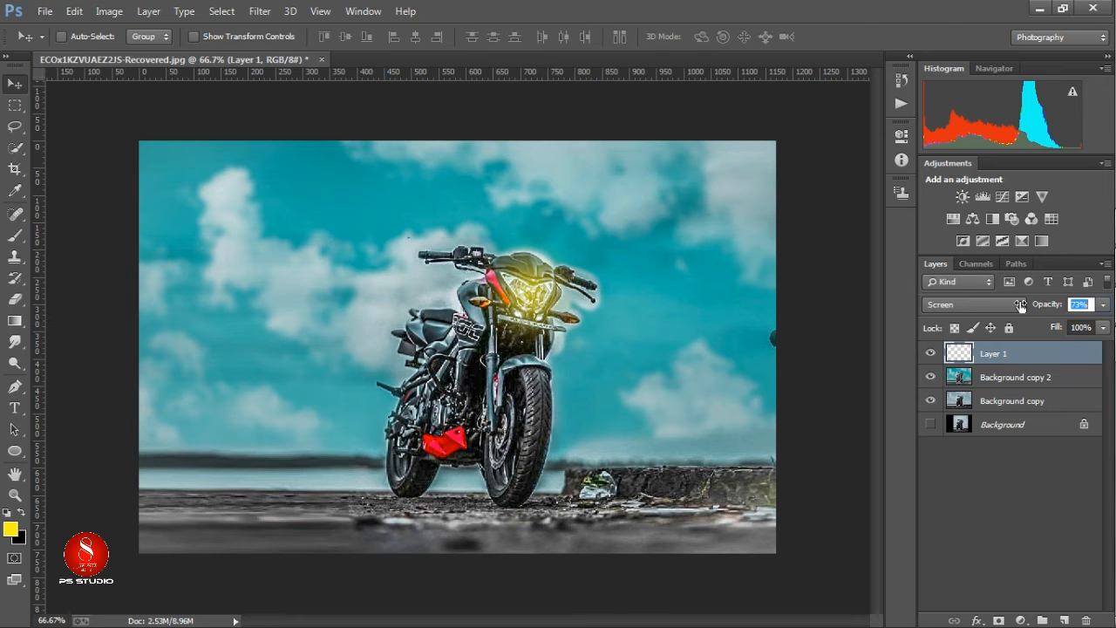
Move the yellow glow off the headlight, scale it up greatly and position it at the upper edge of the sky.
left_click_drag(537, 301, 279, 269)
key("ctrl+t")
left_click_drag(355, 345, 970, 576)
key("Return")
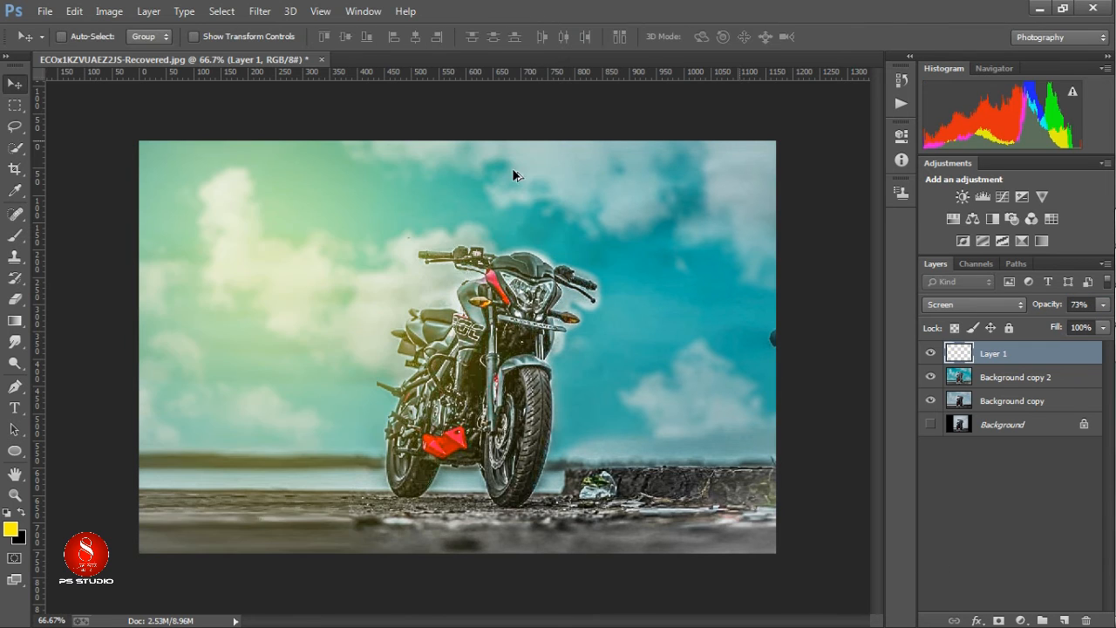
left_click_drag(356, 321, 543, 167)
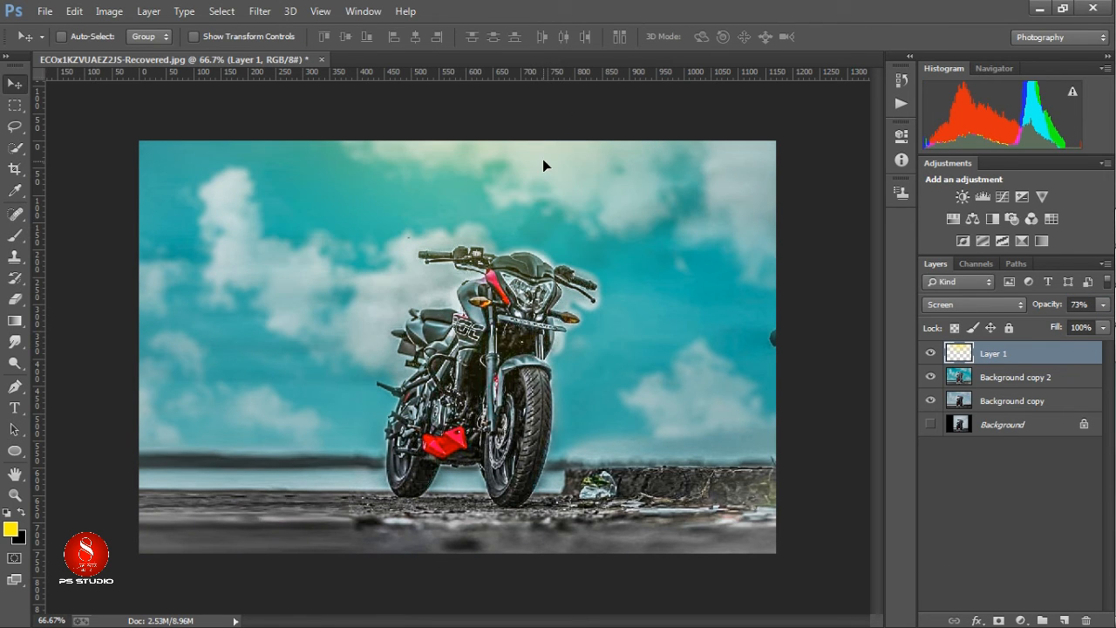
Lower the glow layer's opacity slightly and merge all visible layers into one.
right_click(1003, 353)
left_click(723, 524)
key("ctrl+z")
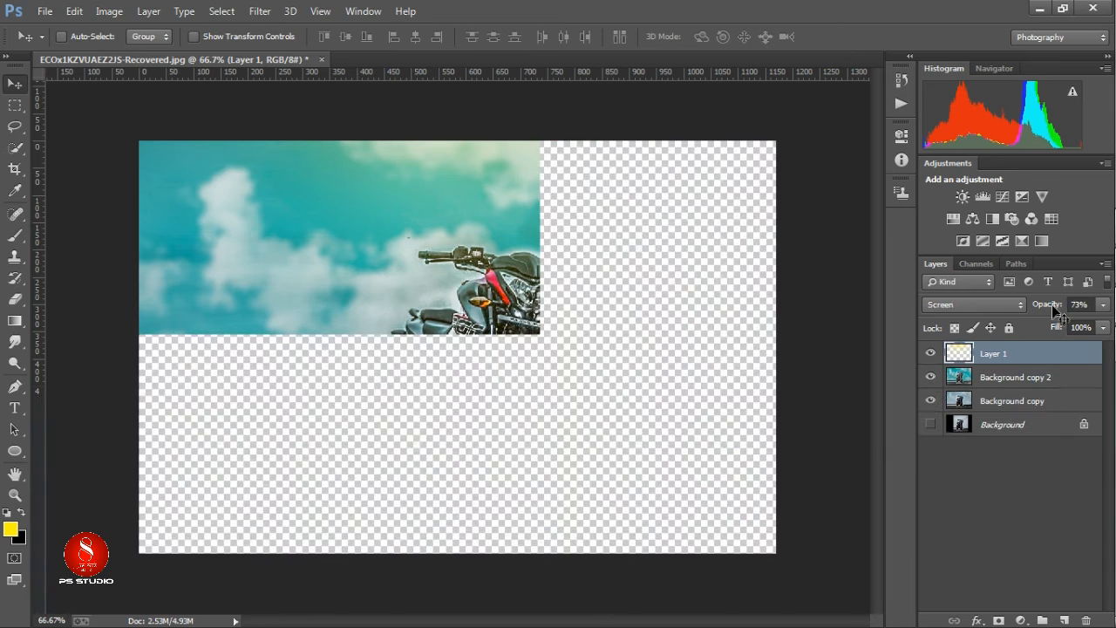
left_click_drag(1056, 307, 1041, 310)
right_click(1050, 353)
left_click(782, 515)
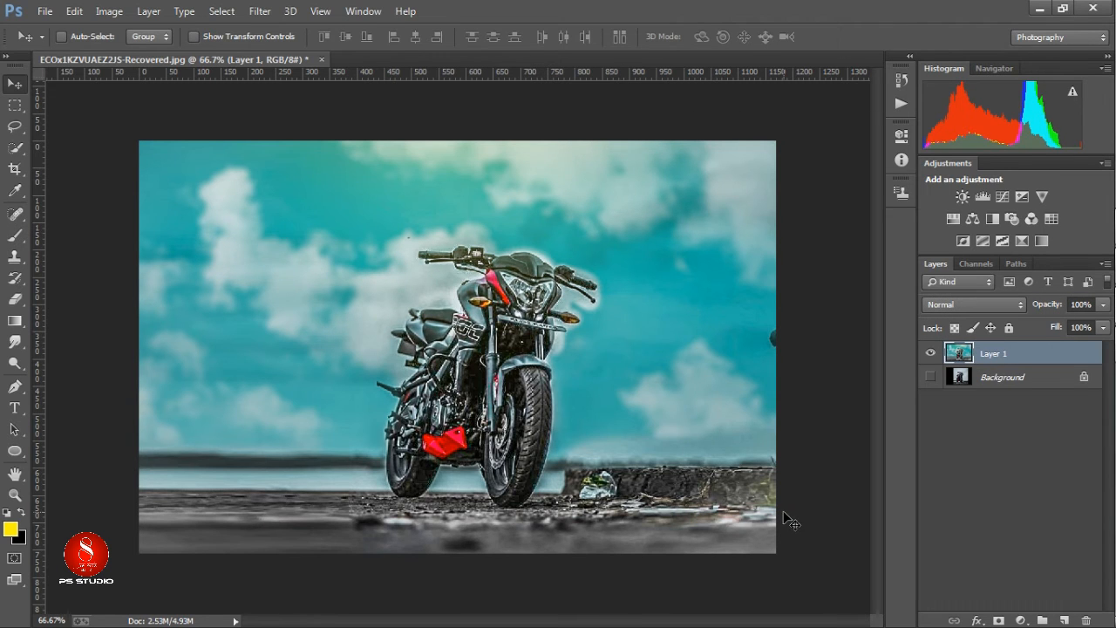
Draw an unfilled 1112 x 709 px rectangle with a 3 pt black stroke as a frame just inside the image edges.
left_click(15, 451)
left_click_drag(153, 155, 759, 541)
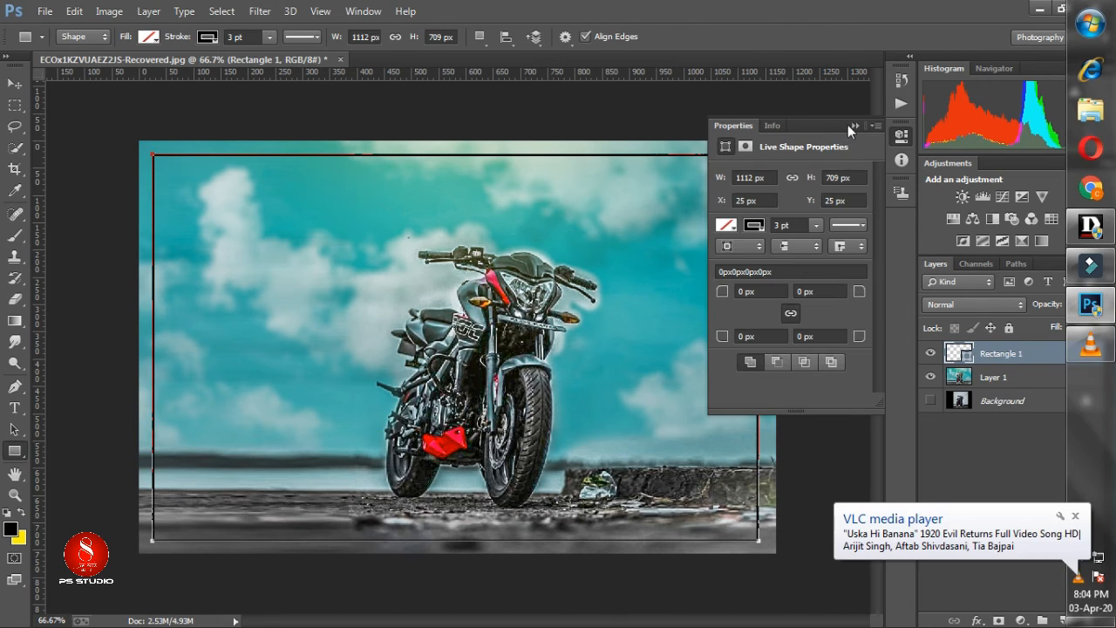
double_click(856, 125)
left_click(506, 253)
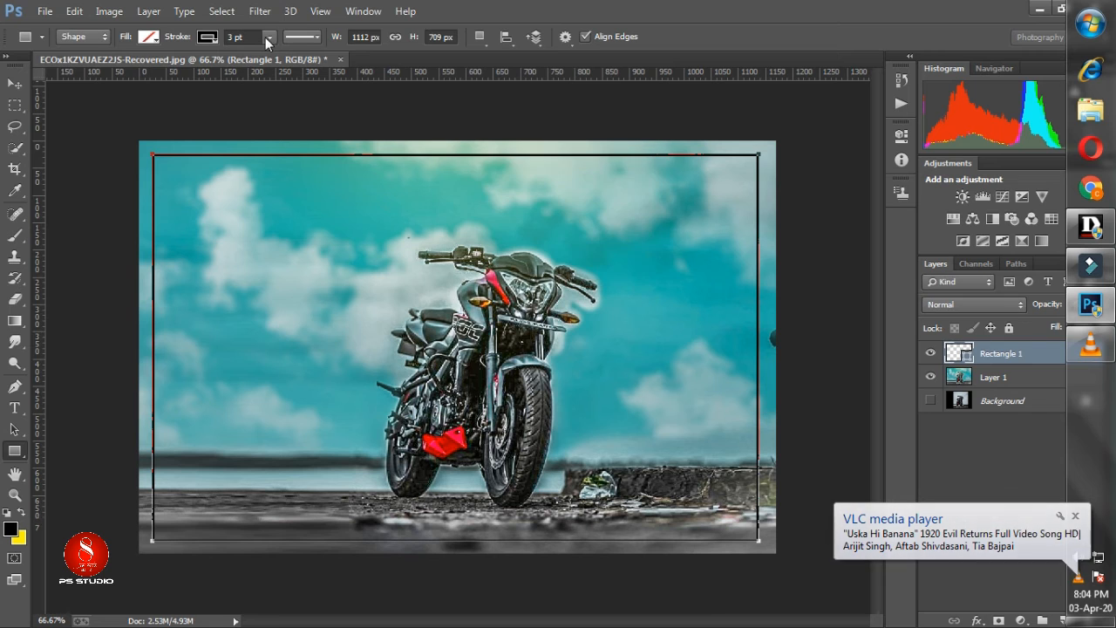
left_click(270, 37)
left_click(15, 83)
Duplicate Layer 1 beneath the rectangle frame and apply a Gaussian Blur to the copy.
scroll(309, 232, "down", 4)
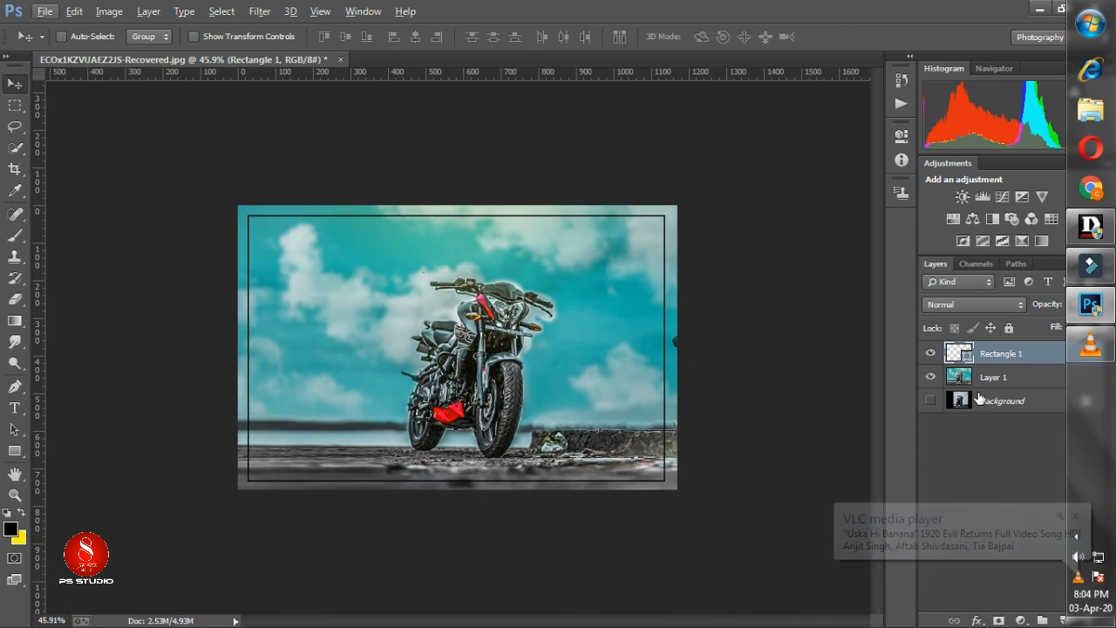
left_click(1025, 388)
left_click_drag(1012, 377, 1066, 619)
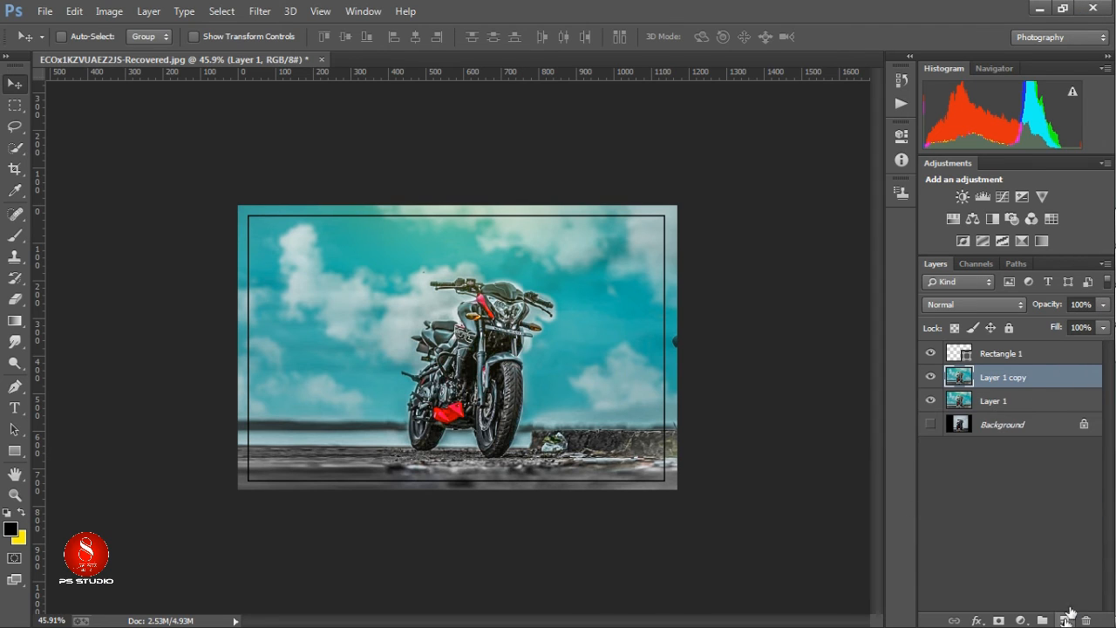
left_click(259, 10)
mouse_move(287, 207)
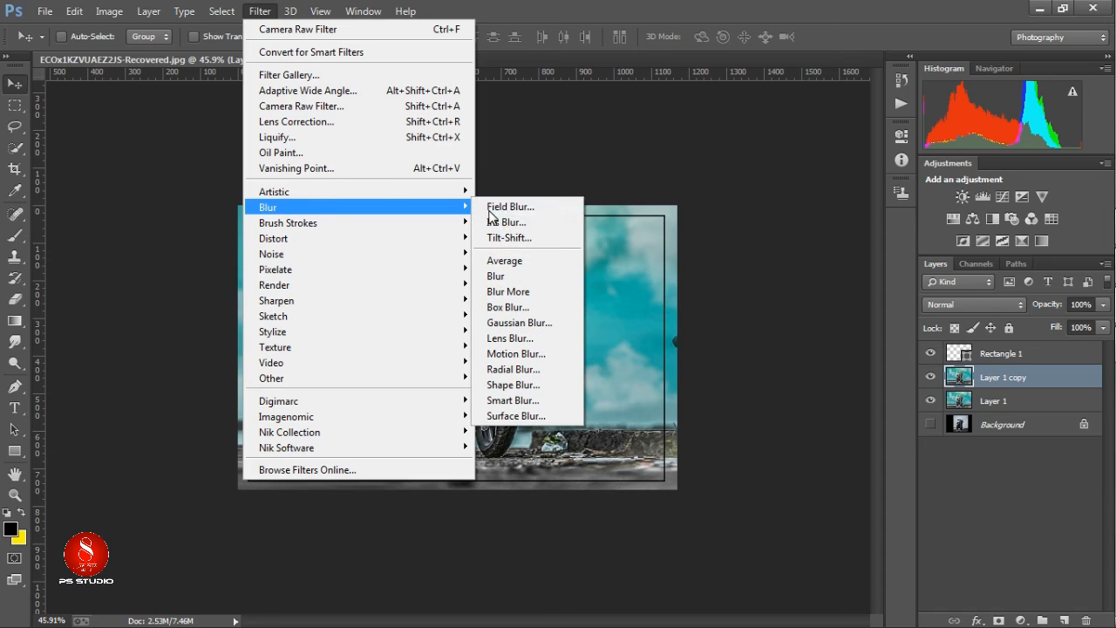
left_click(524, 322)
left_click(251, 357)
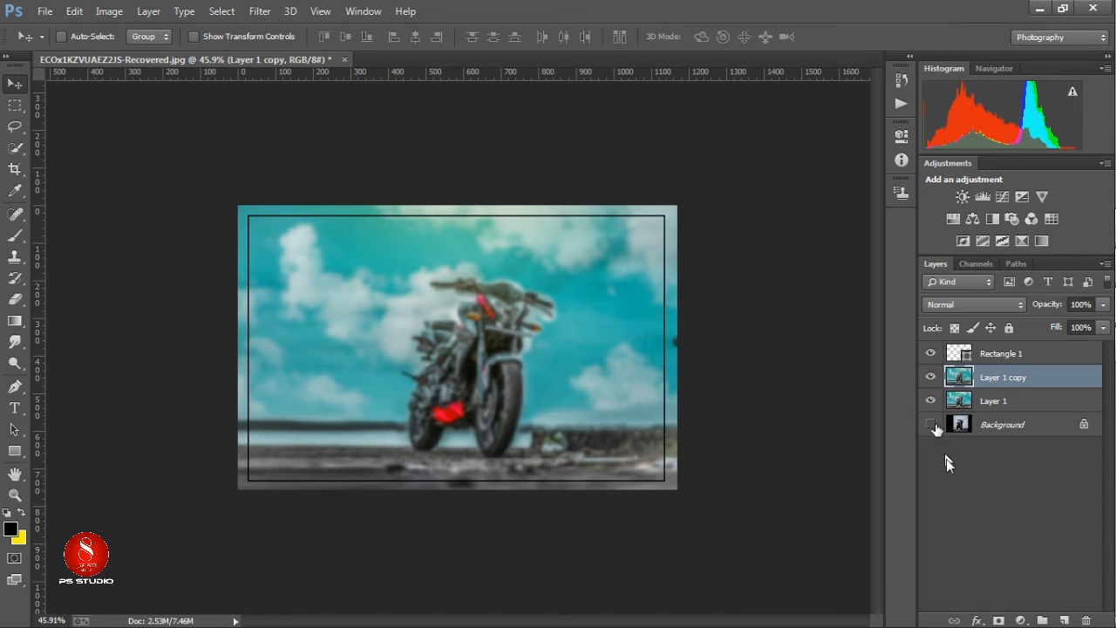
Paint white on the blurred copy's black mask along the foreground ground to bring back the blur, and merge all visible layers.
left_click(16, 236)
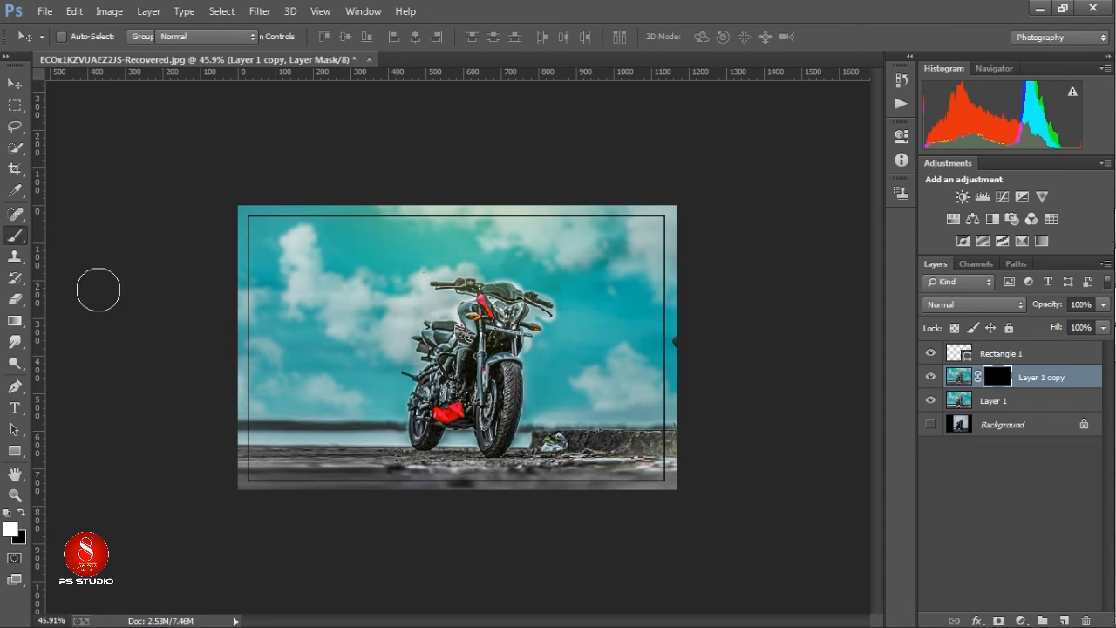
left_click_drag(690, 451, 525, 467)
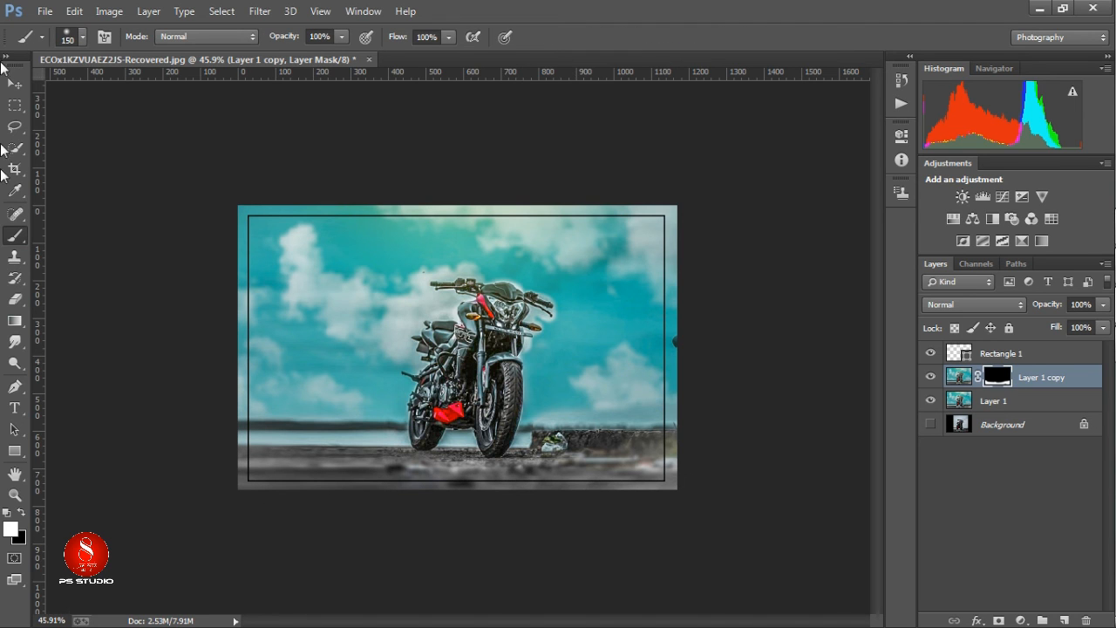
left_click(18, 86)
right_click(1012, 391)
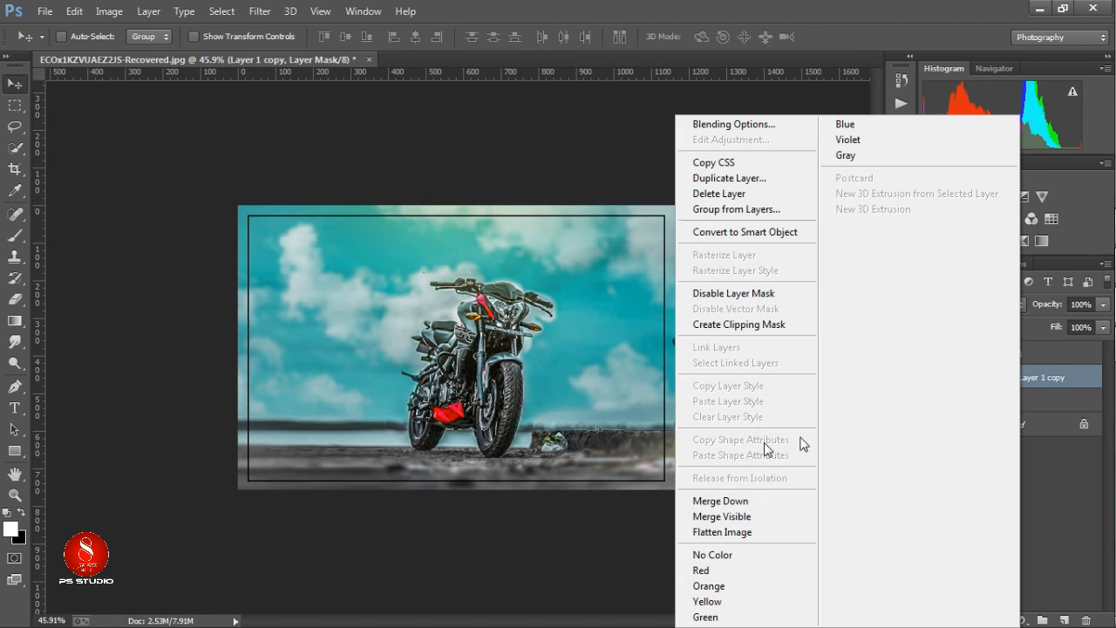
left_click(727, 517)
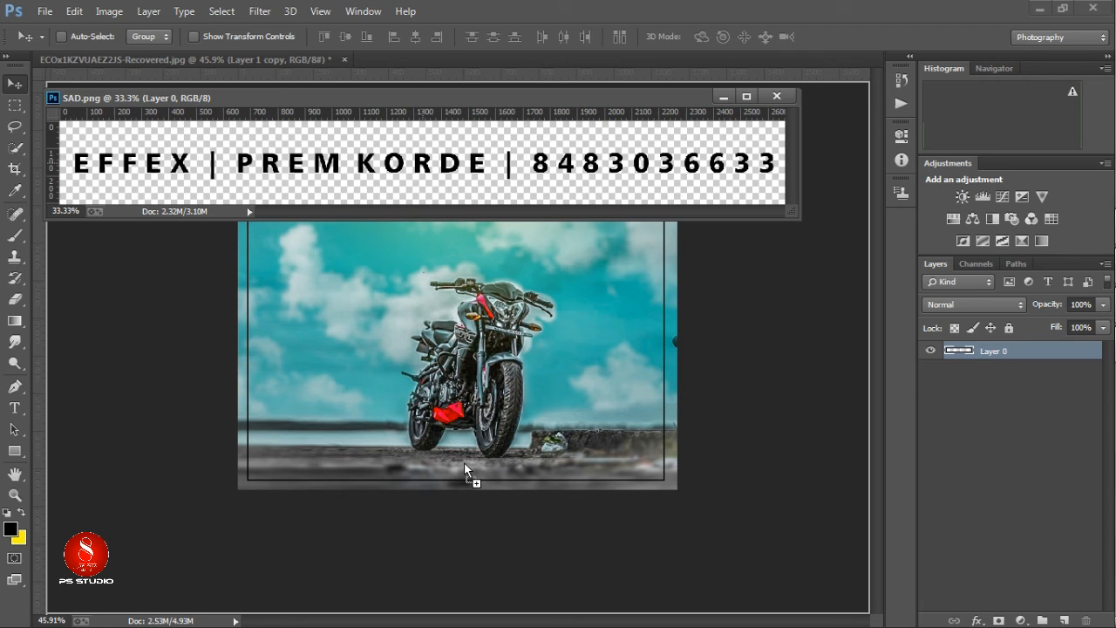
Bring the SAD.png signature text into the photo, scale it down and centre it just above the frame's lower edge.
left_click_drag(464, 462, 464, 462)
key("ctrl+t")
scroll(678, 340, "down", 5)
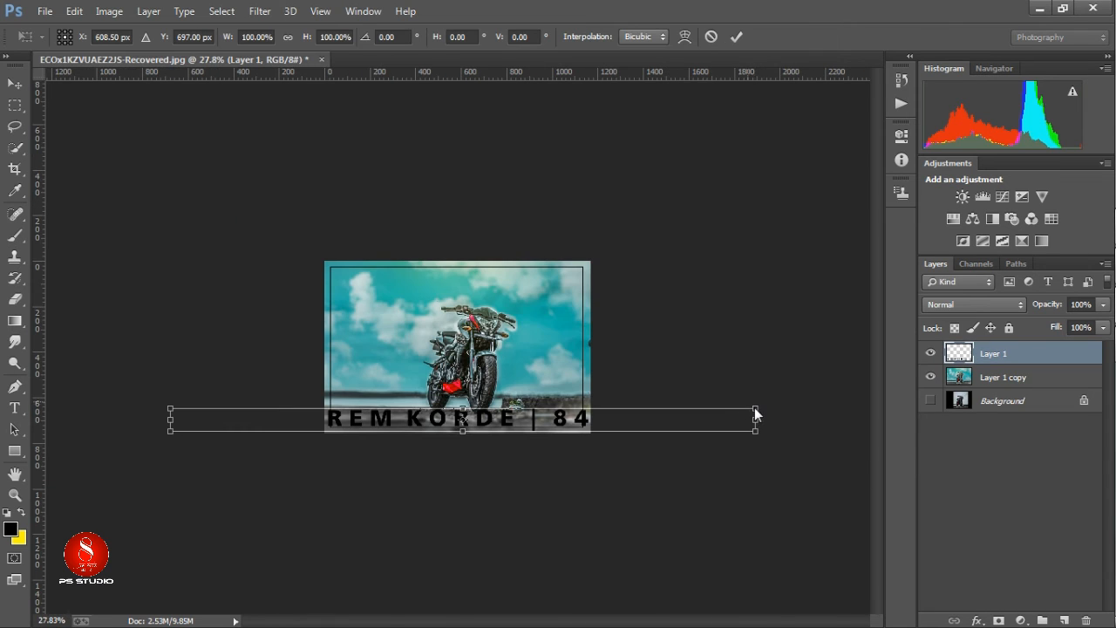
left_click_drag(756, 408, 538, 419)
left_click(737, 37)
scroll(557, 407, "up", 5)
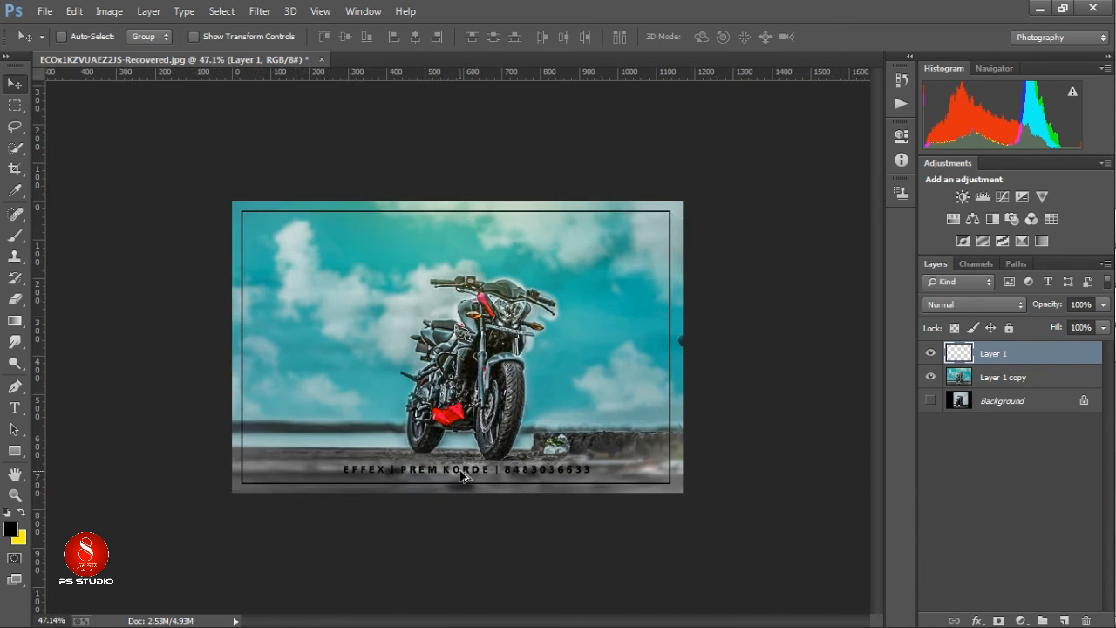
left_click_drag(481, 495, 481, 491)
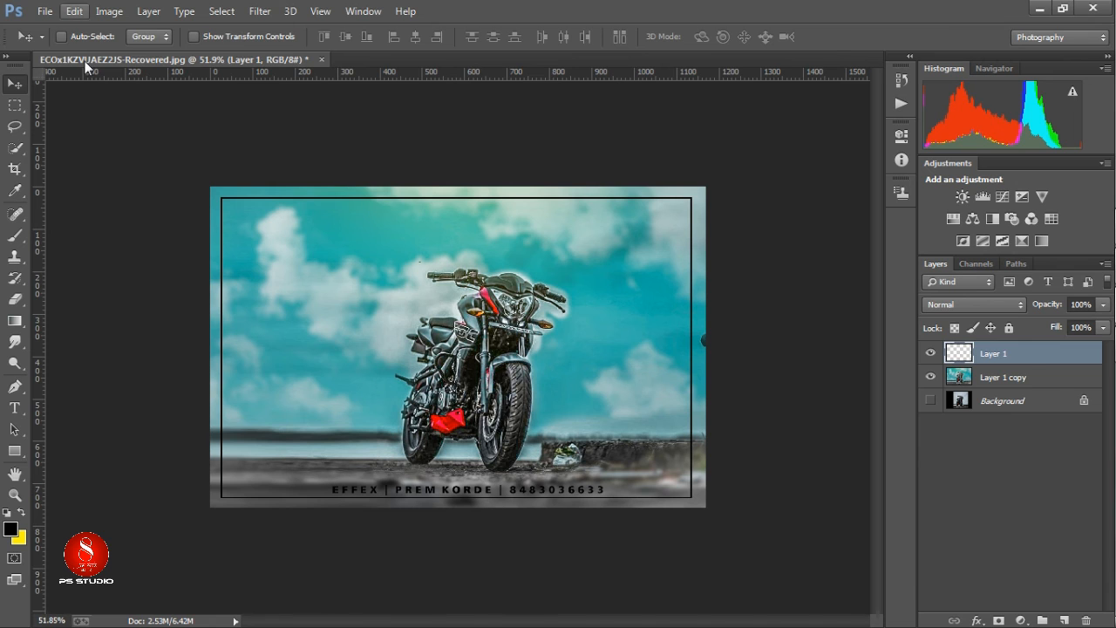
Recolour the black signature text to white with an image adjustment and merge all visible layers into one.
left_click(75, 12)
mouse_move(109, 12)
mouse_move(135, 52)
left_click(436, 141)
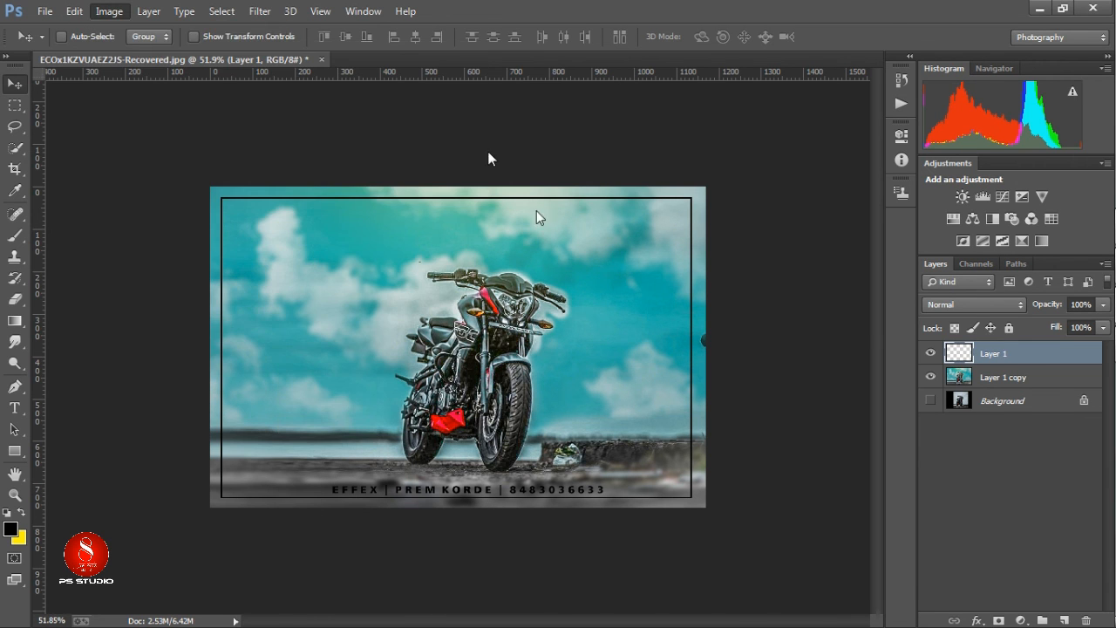
left_click_drag(741, 238, 828, 233)
left_click(939, 82)
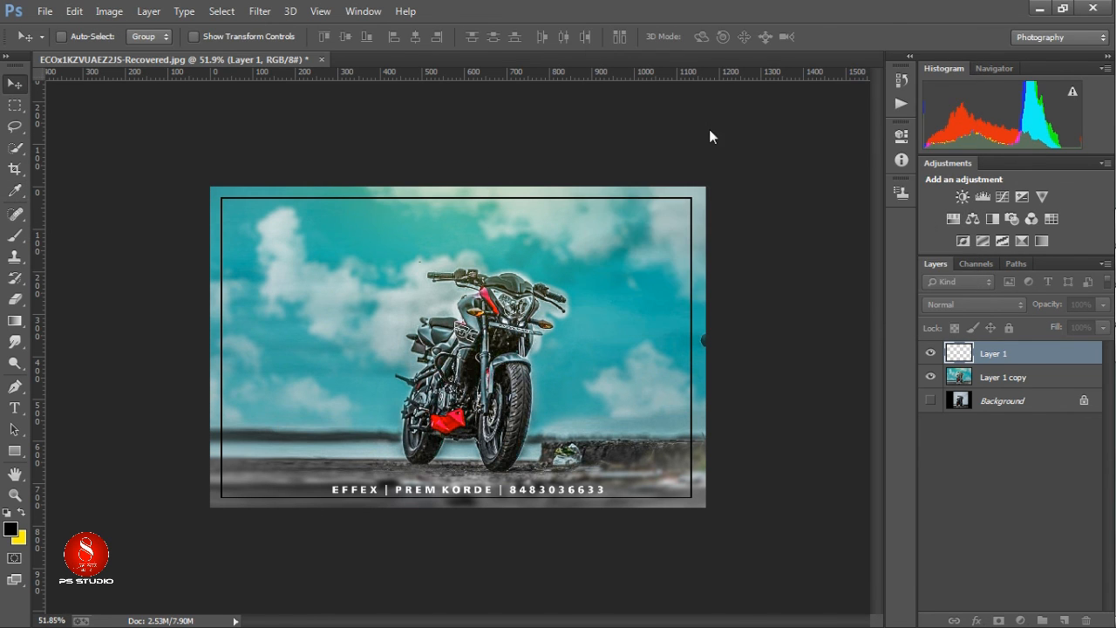
right_click(992, 353)
left_click(689, 500)
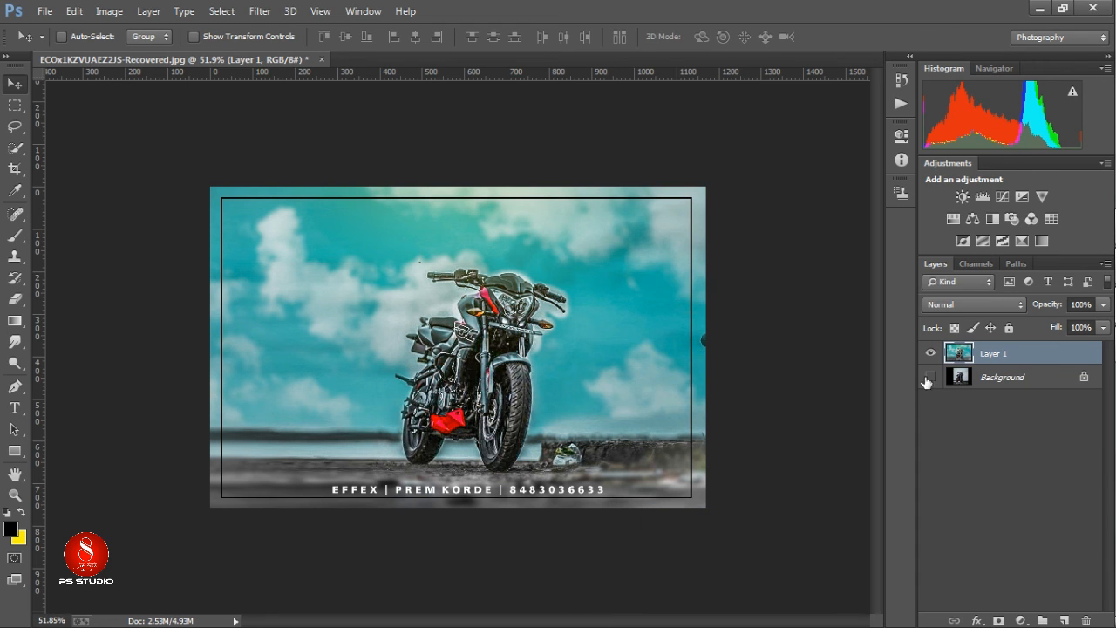
Compare the finished edit with the original Background photo by hiding and showing Layer 1.
left_click(930, 353)
left_click(931, 354)
left_click(930, 353)
left_click(931, 353)
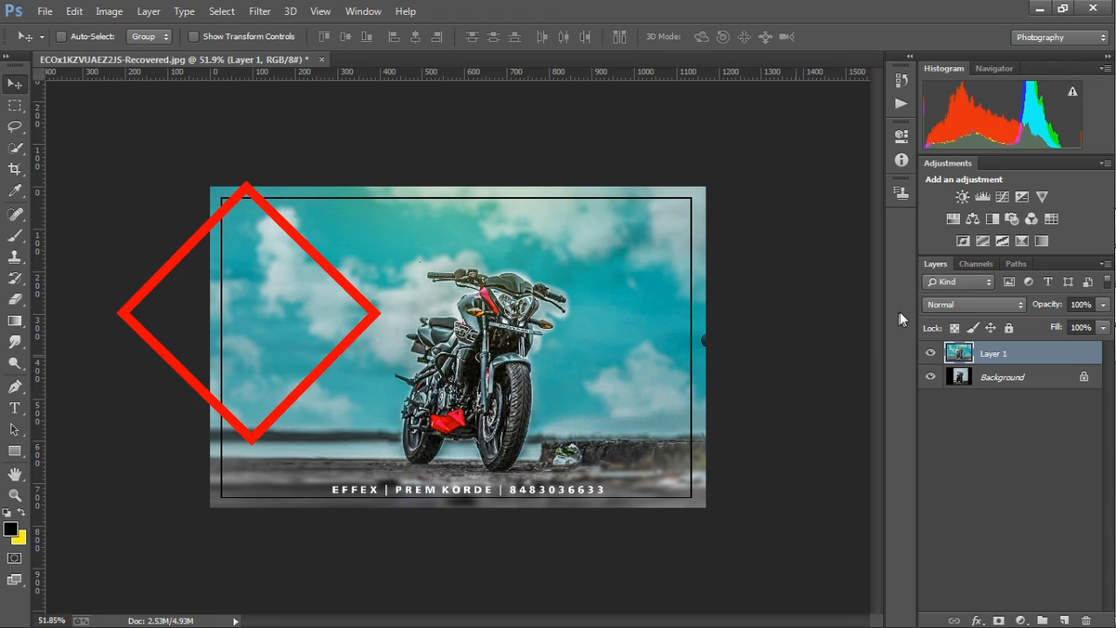